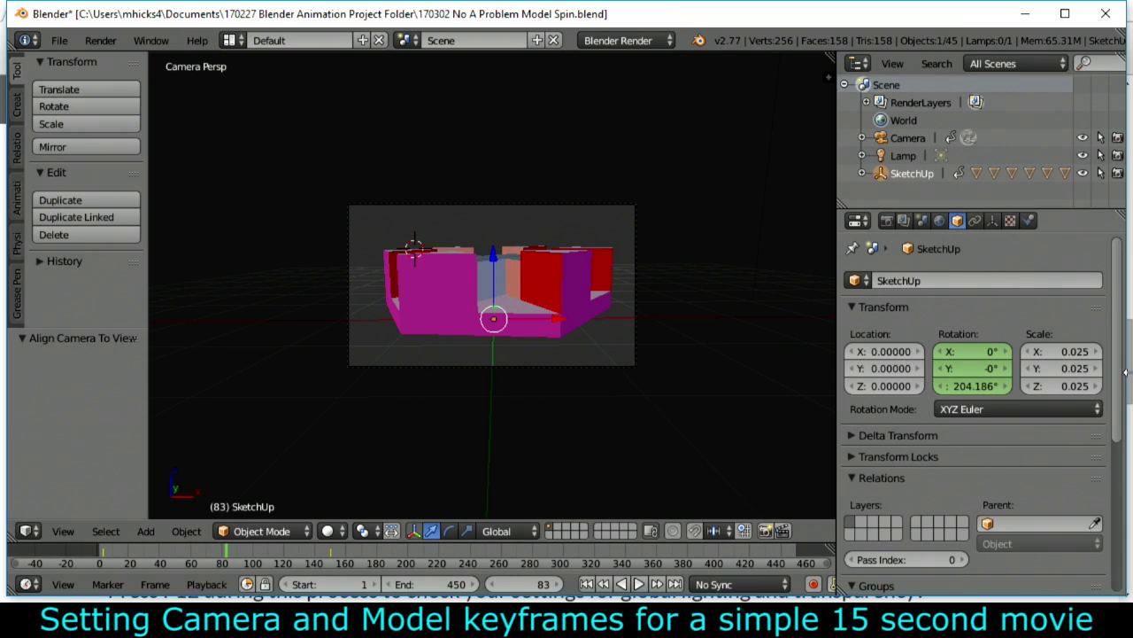
Set the render resolution scale to 20%.
scroll(1124, 388, down, 4)
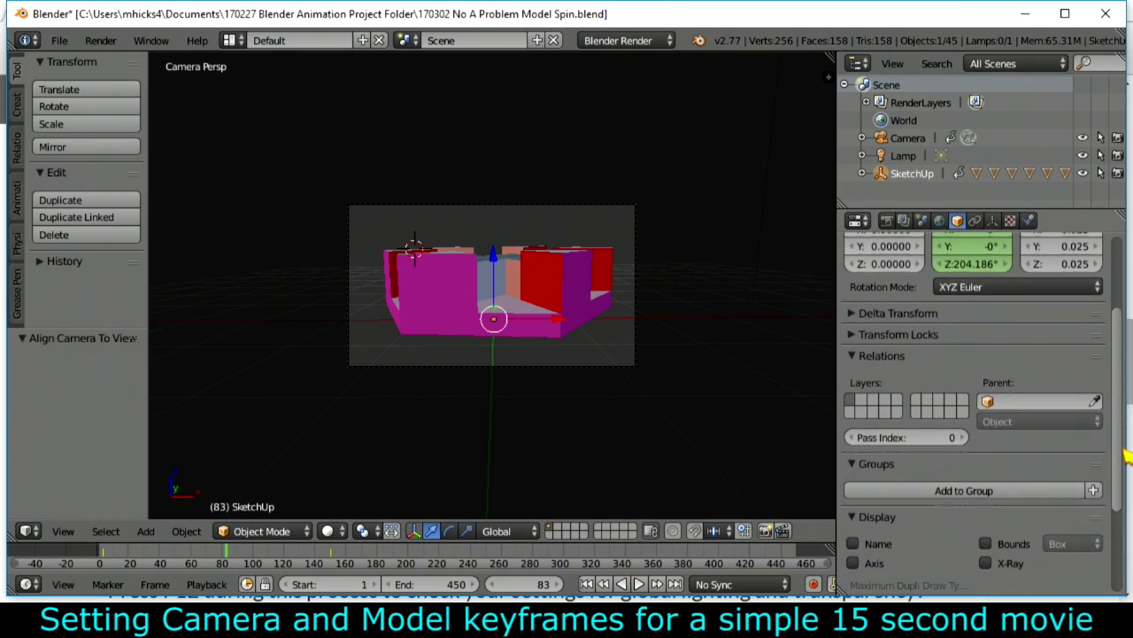
scroll(1125, 388, up, 4)
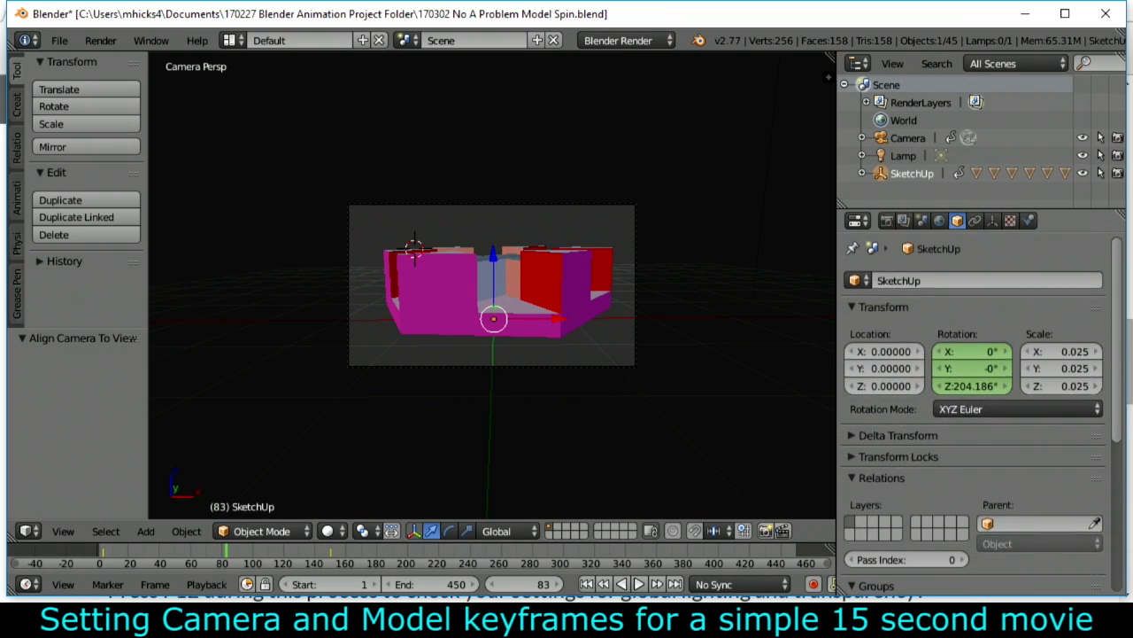
click(889, 222)
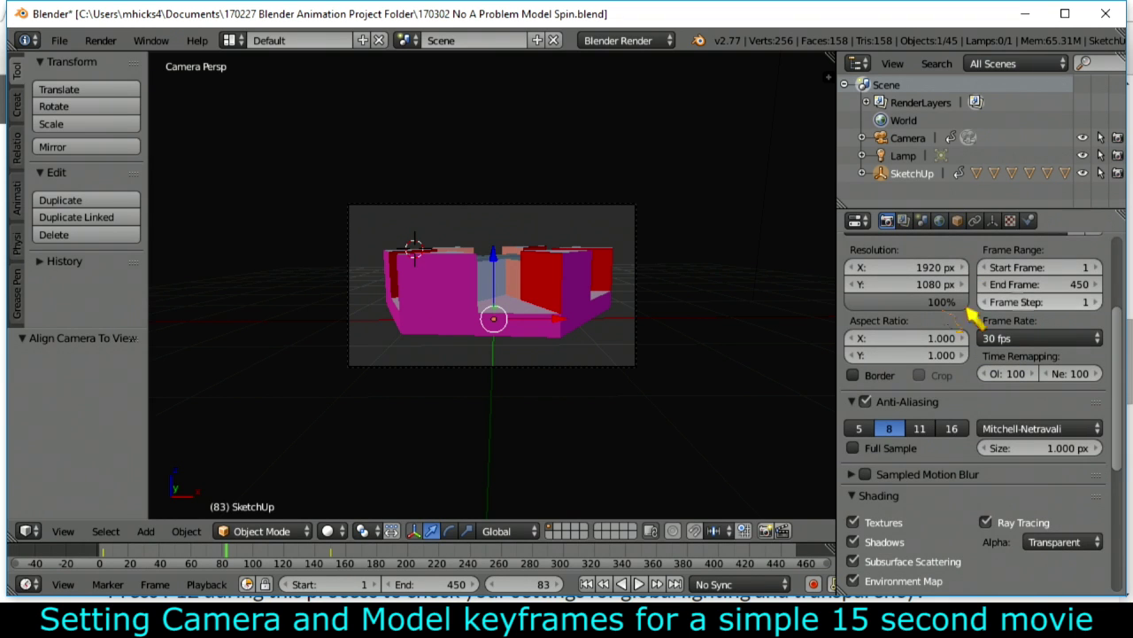
click(947, 305)
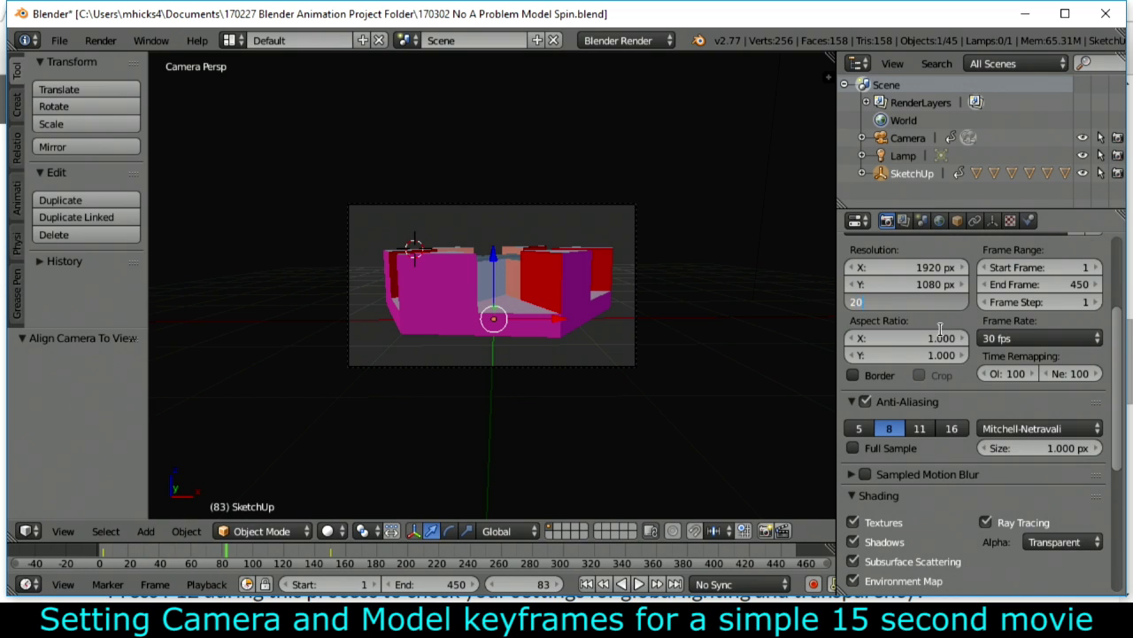
key(Return)
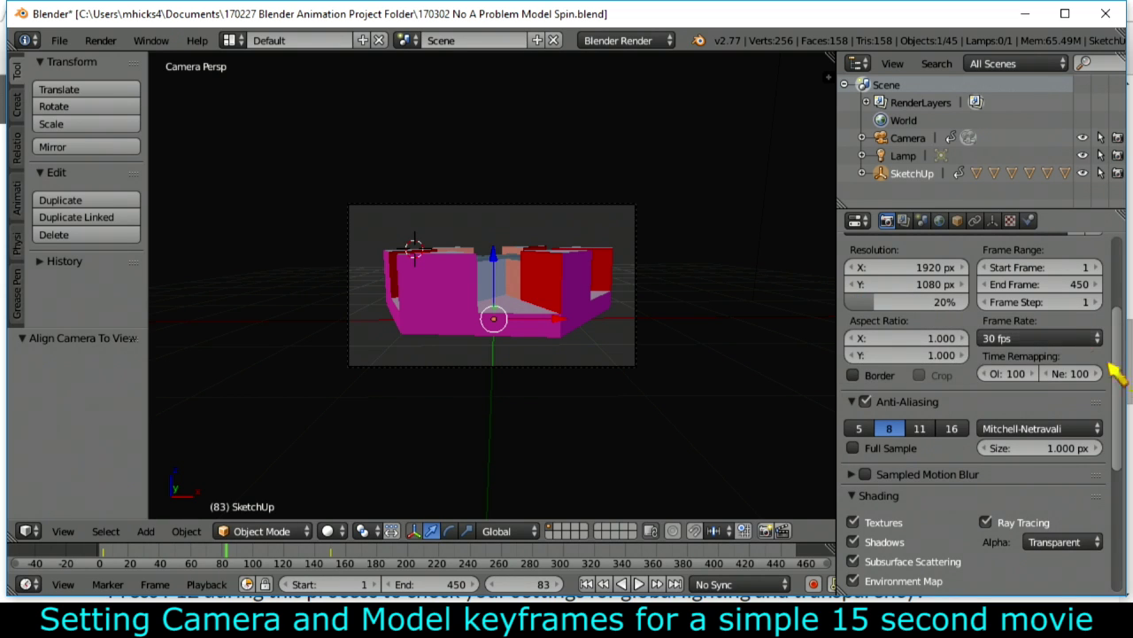
Try end frames of 90 and 250 for the animation's frame range.
click(1009, 286)
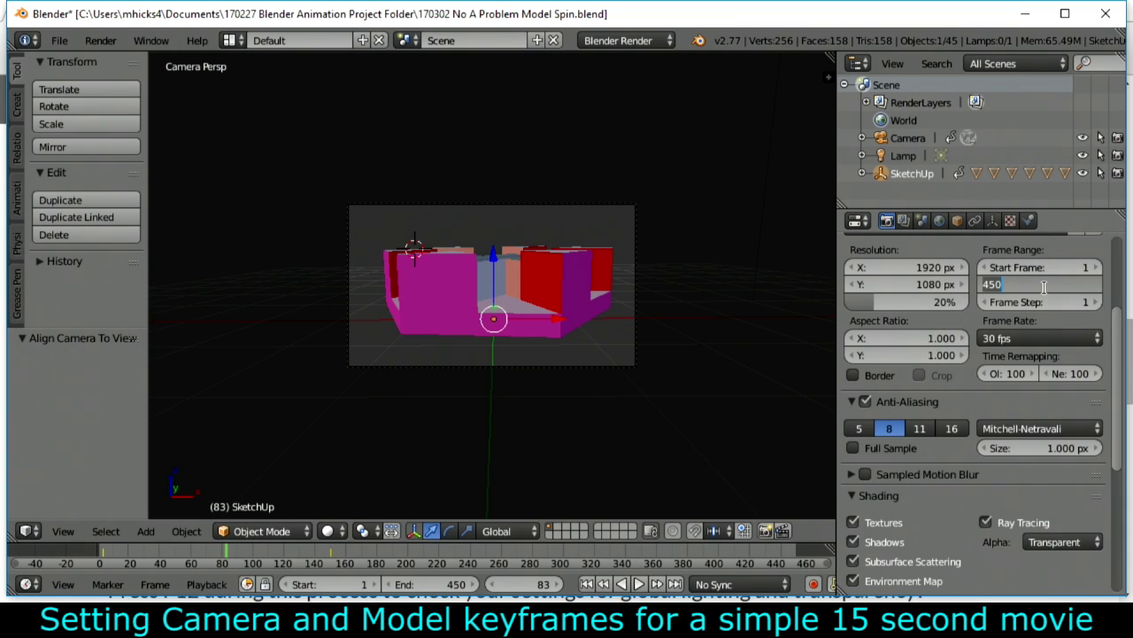
key(Return)
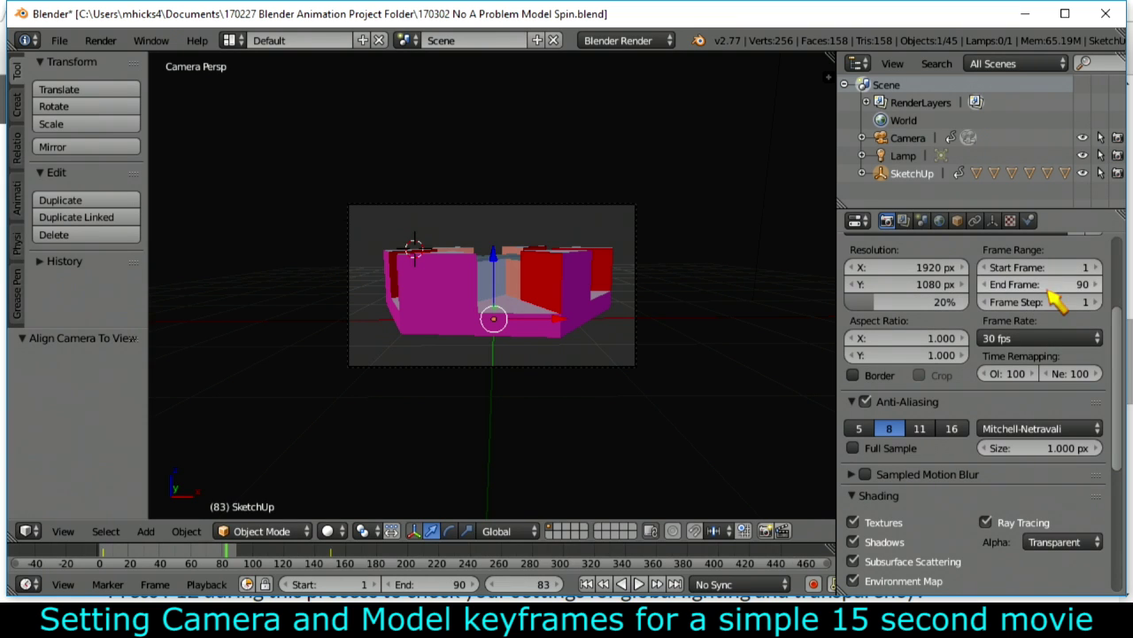
click(1055, 284)
text(250)
key(Return)
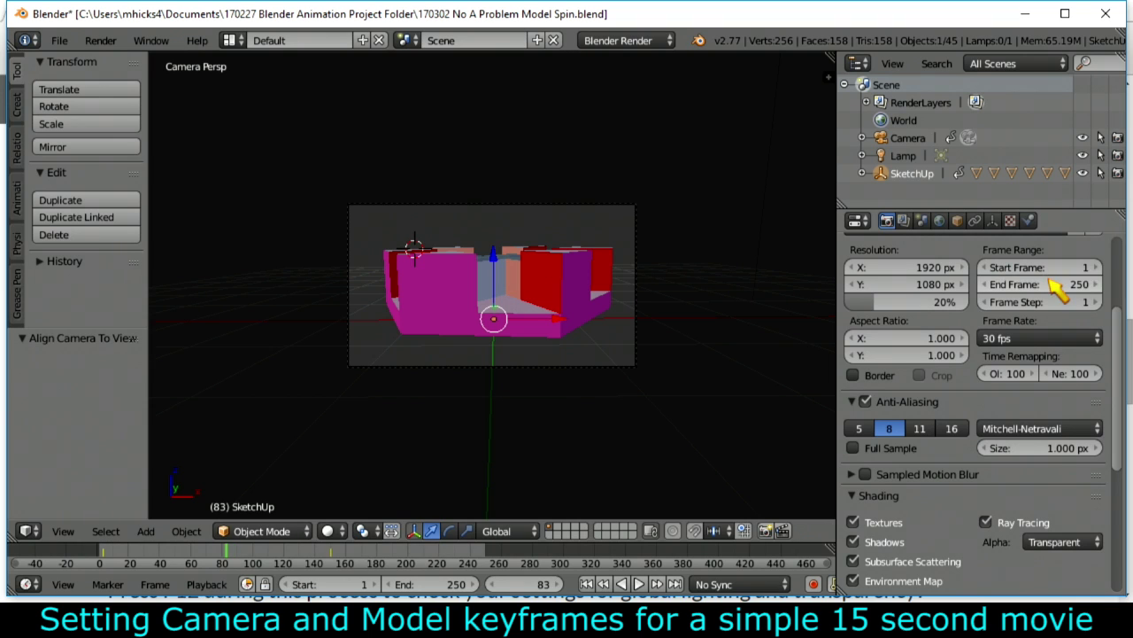
Set the animation's end frame to 450.
click(1047, 283)
text(4)
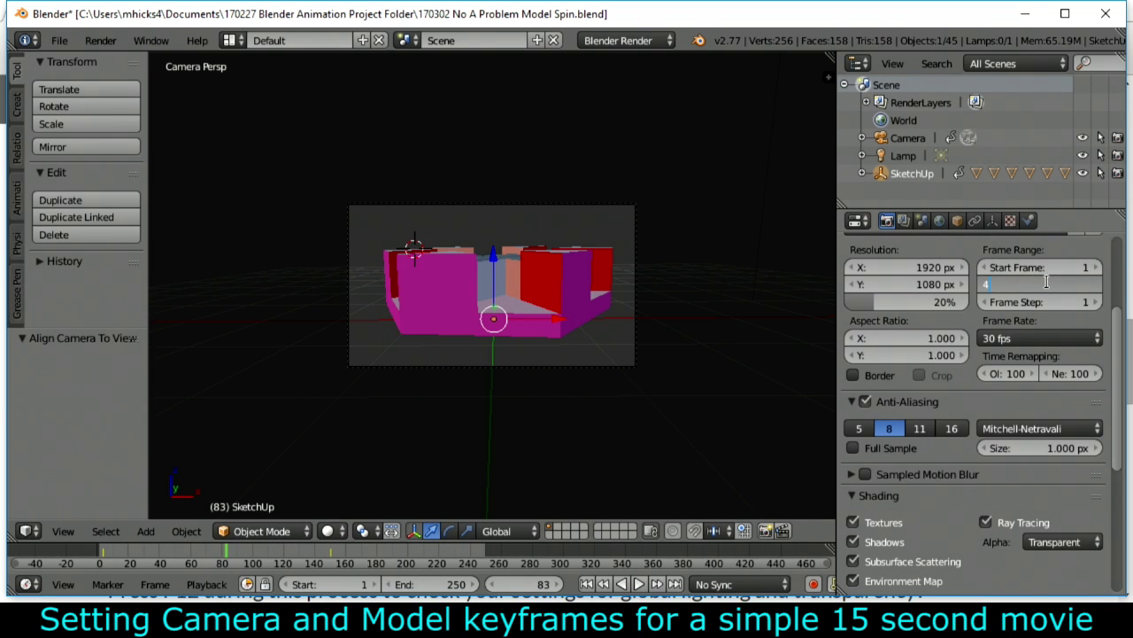
text(50)
key(Return)
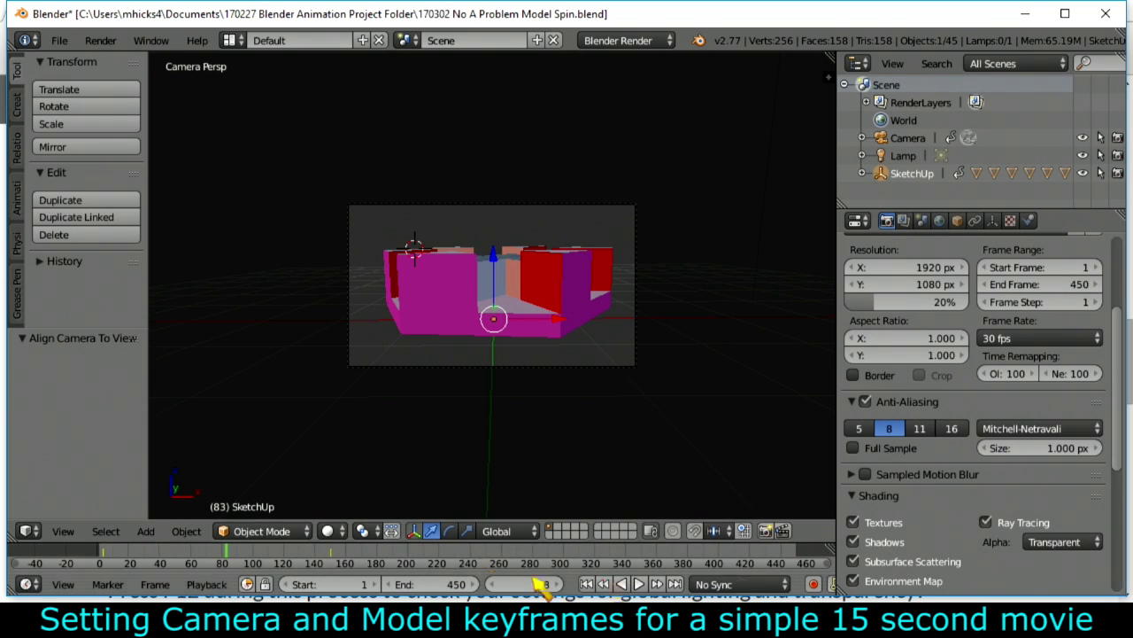
mouse_move(832, 576)
ctrl+middle_down()
mouse_move(566, 576)
mouse_move(836, 578)
ctrl+middle_up()
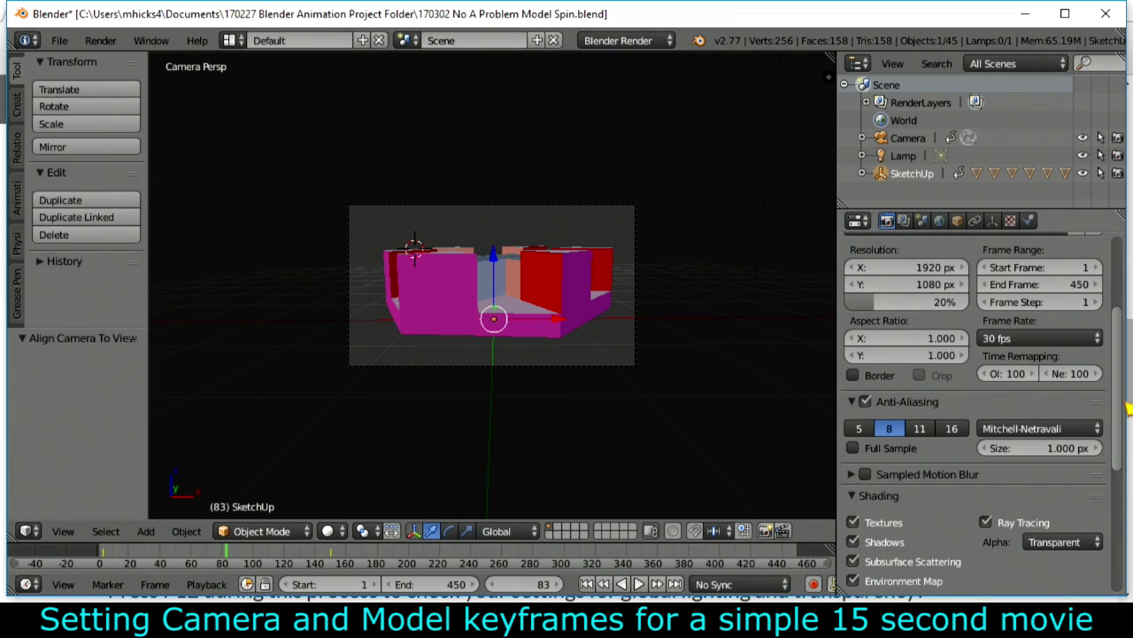
Browse the render output location to the BLENDER RENDERS folder inside Pictures and bookmark that folder.
drag(1124, 414, 1124, 518)
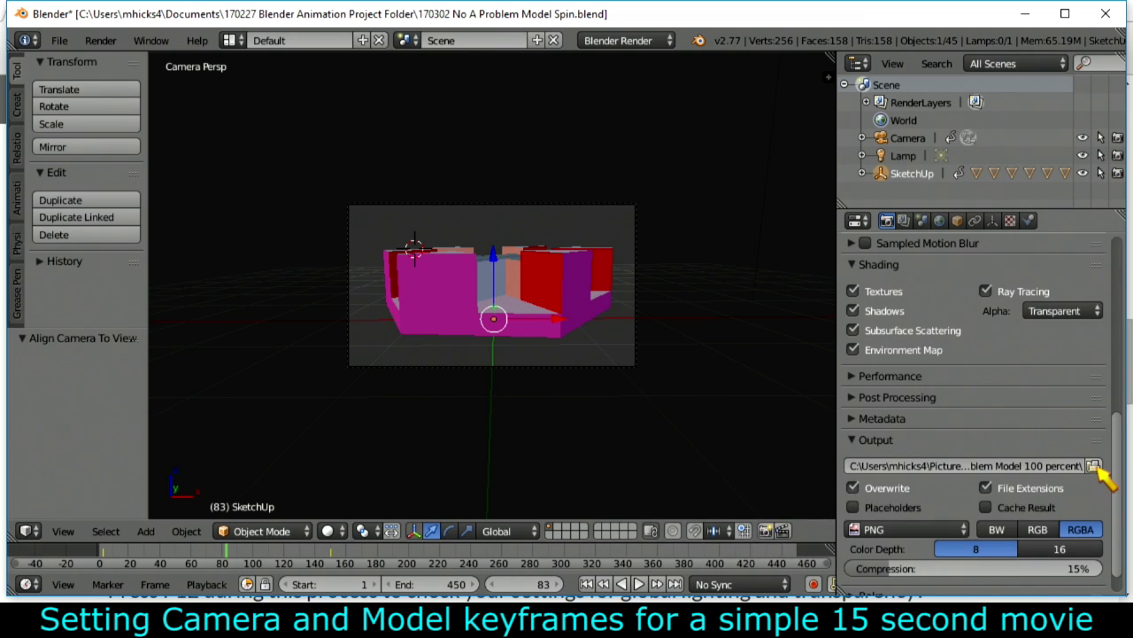
click(1096, 467)
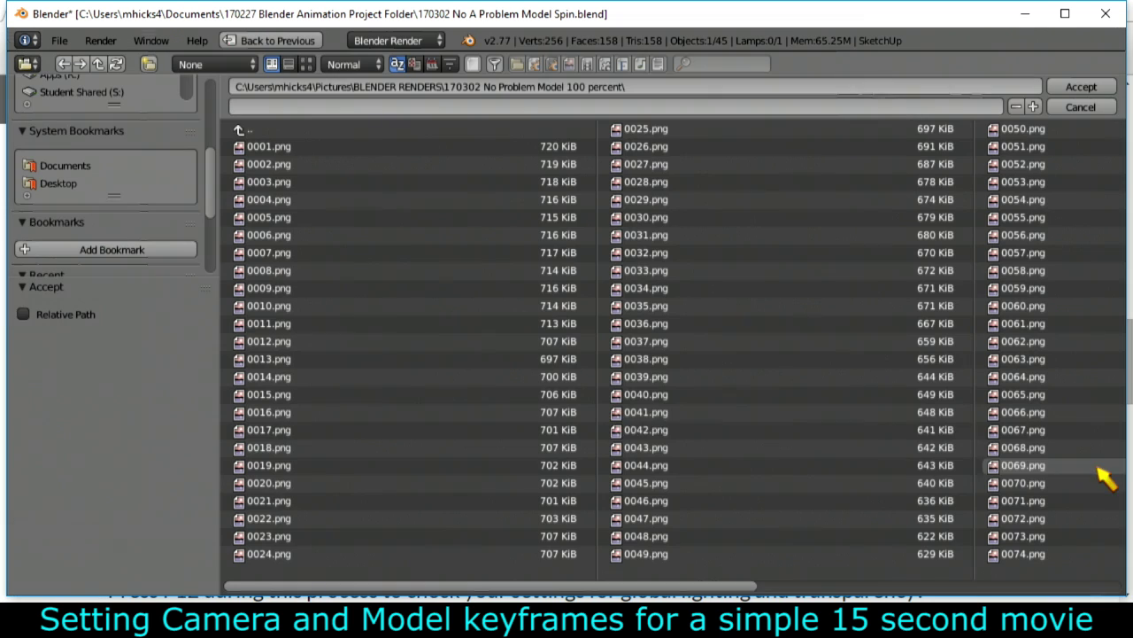
click(64, 166)
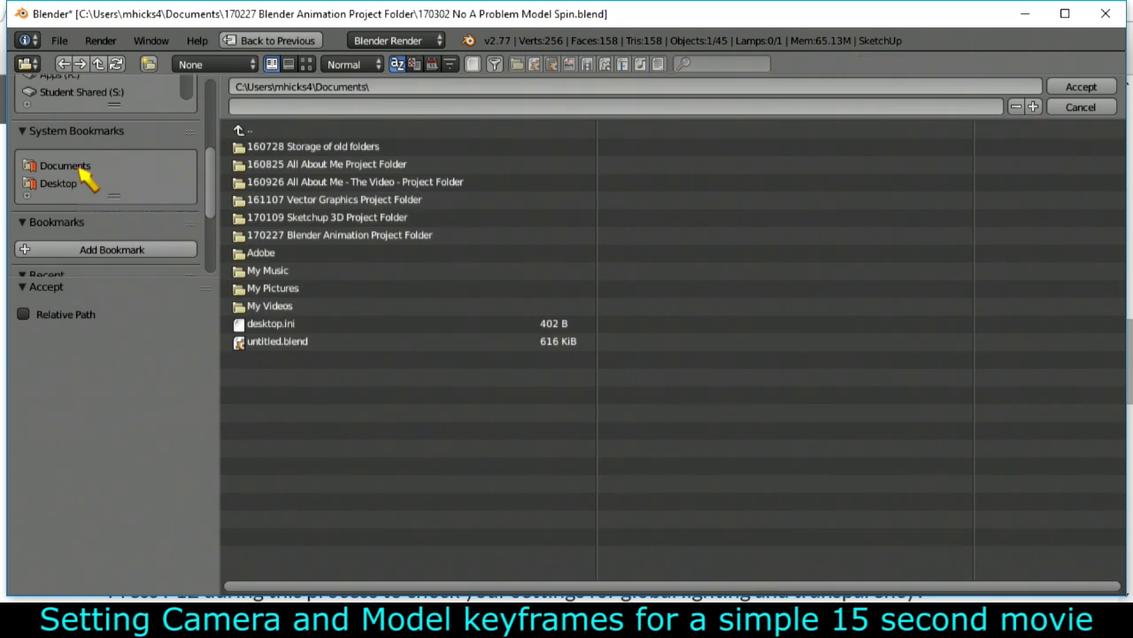
click(284, 86)
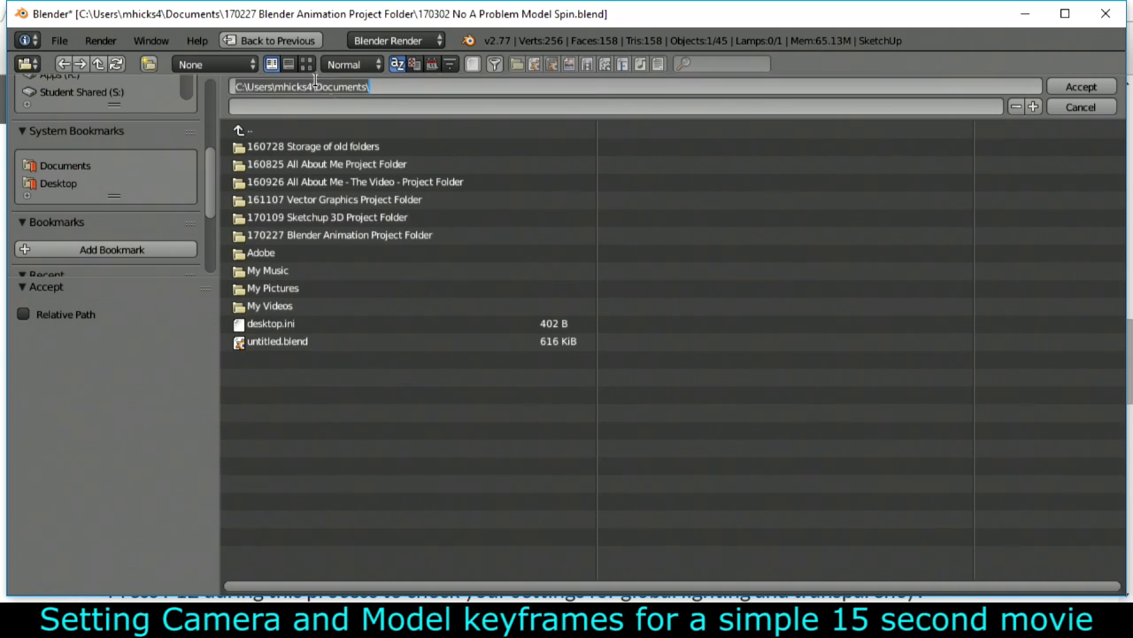
drag(316, 86, 539, 98)
text(Pictur)
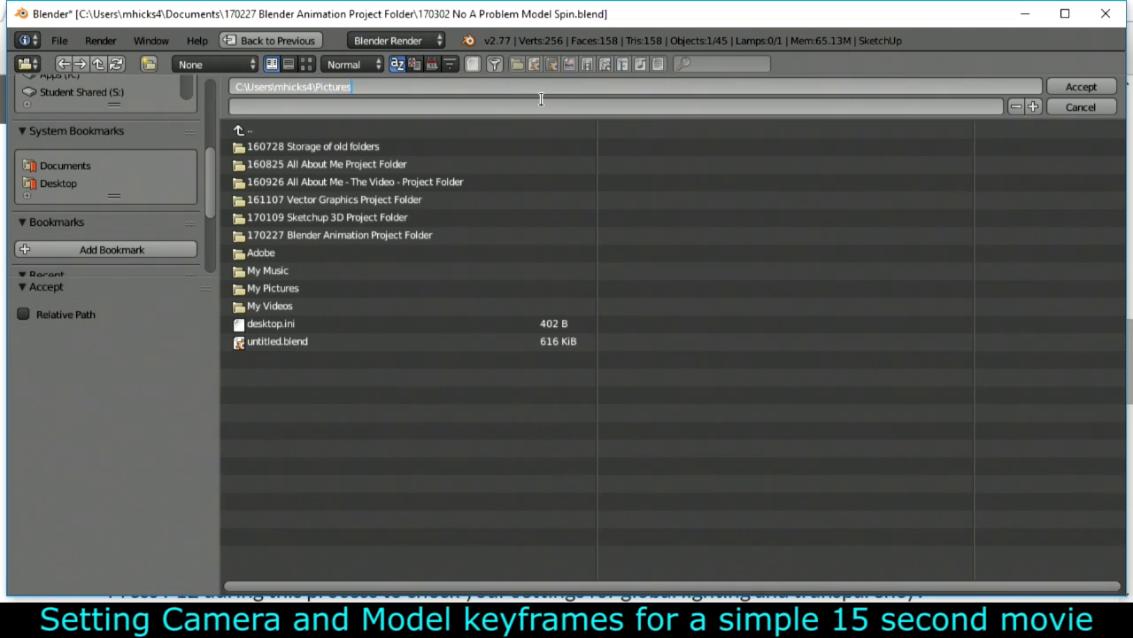
key(Return)
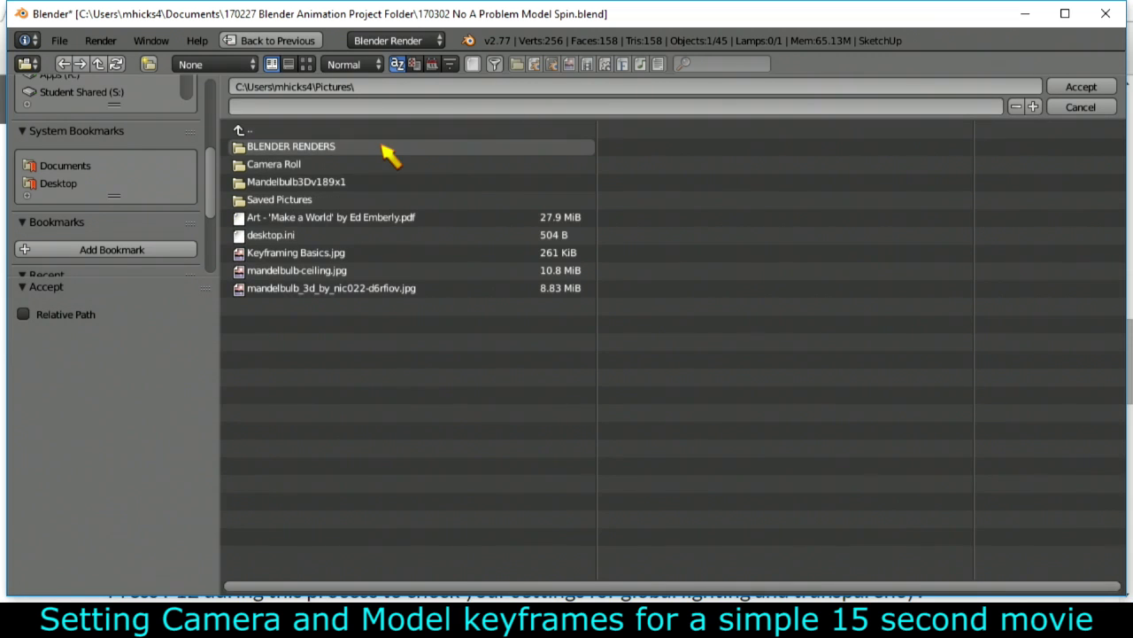
click(273, 149)
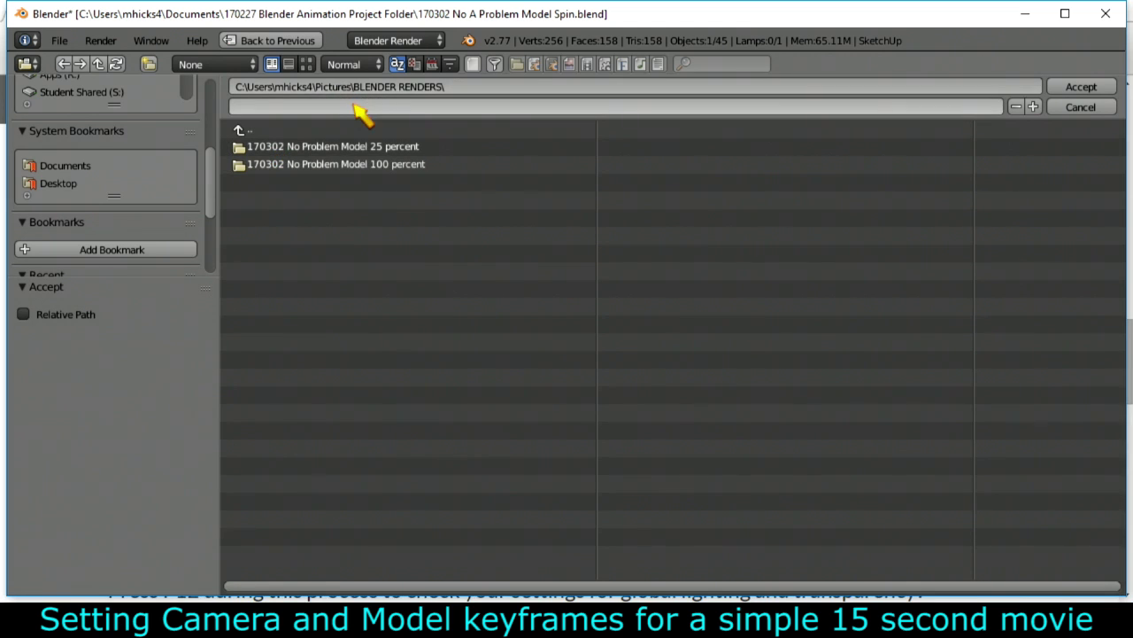
click(73, 251)
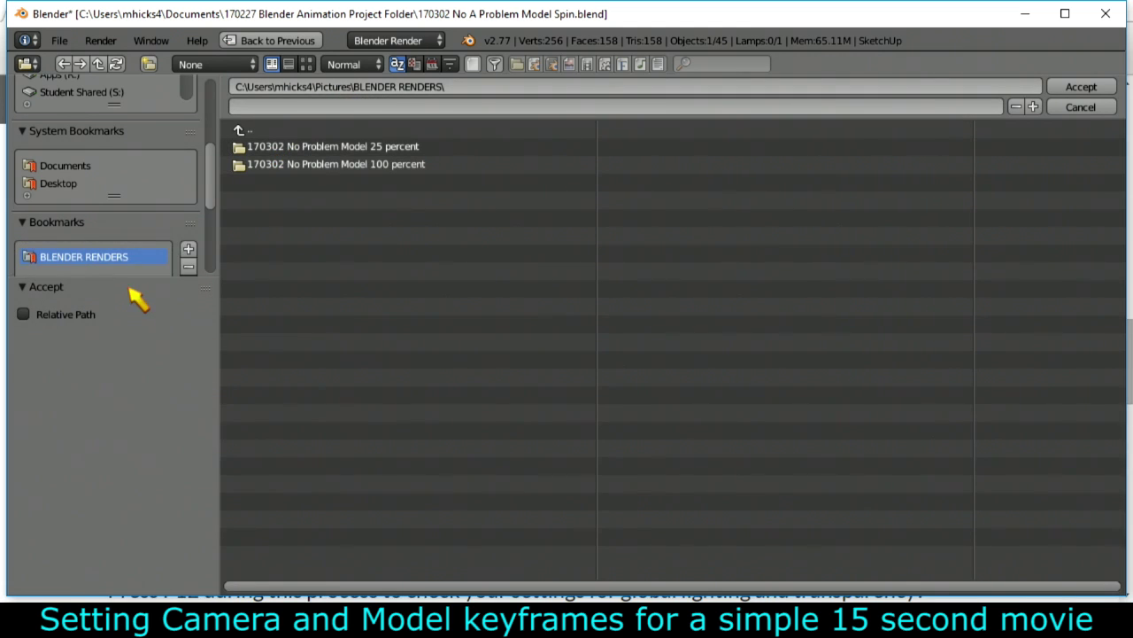
Create a folder named "170306 No Problem 20 percent" in BLENDER RENDERS and set it as the render output folder.
click(149, 64)
text(170306 No Problem 20 percent)
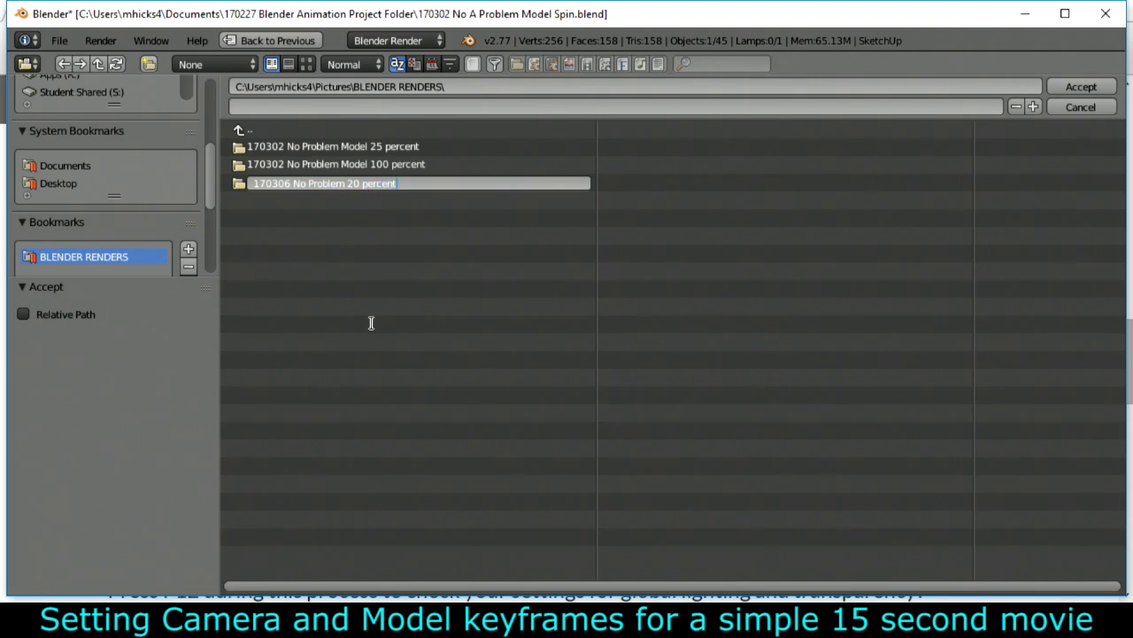
key(Return)
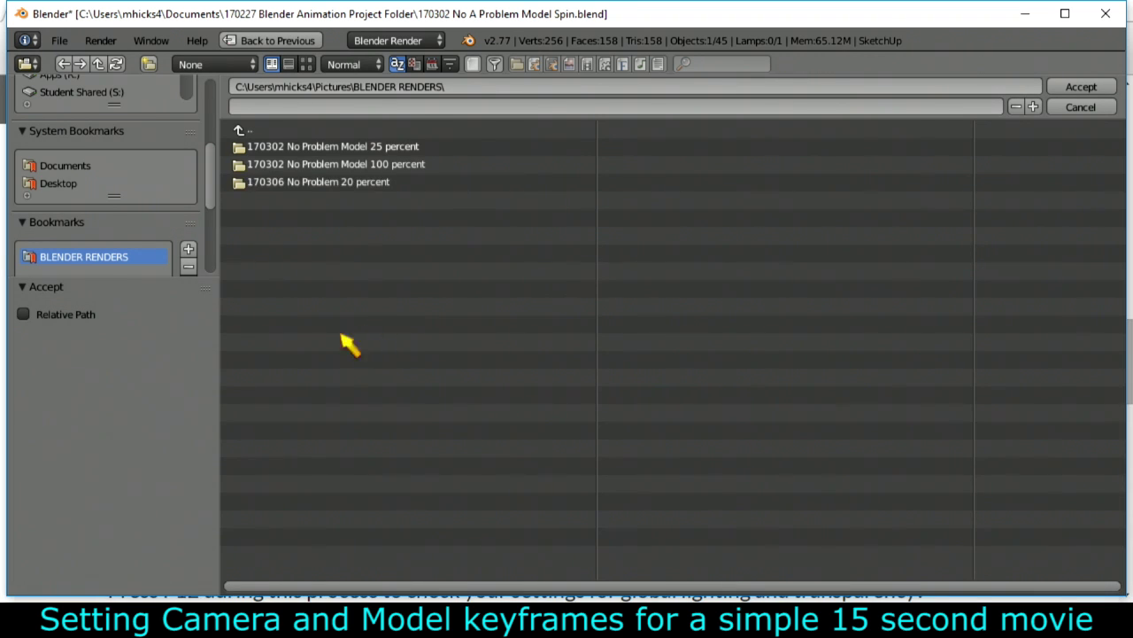
click(256, 184)
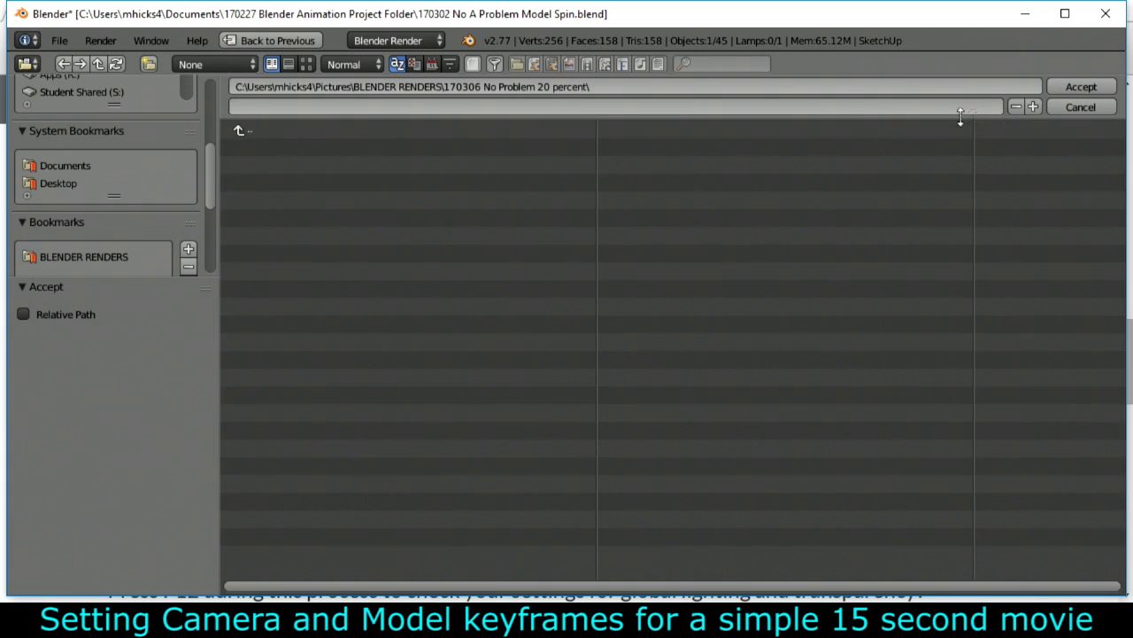
click(1081, 88)
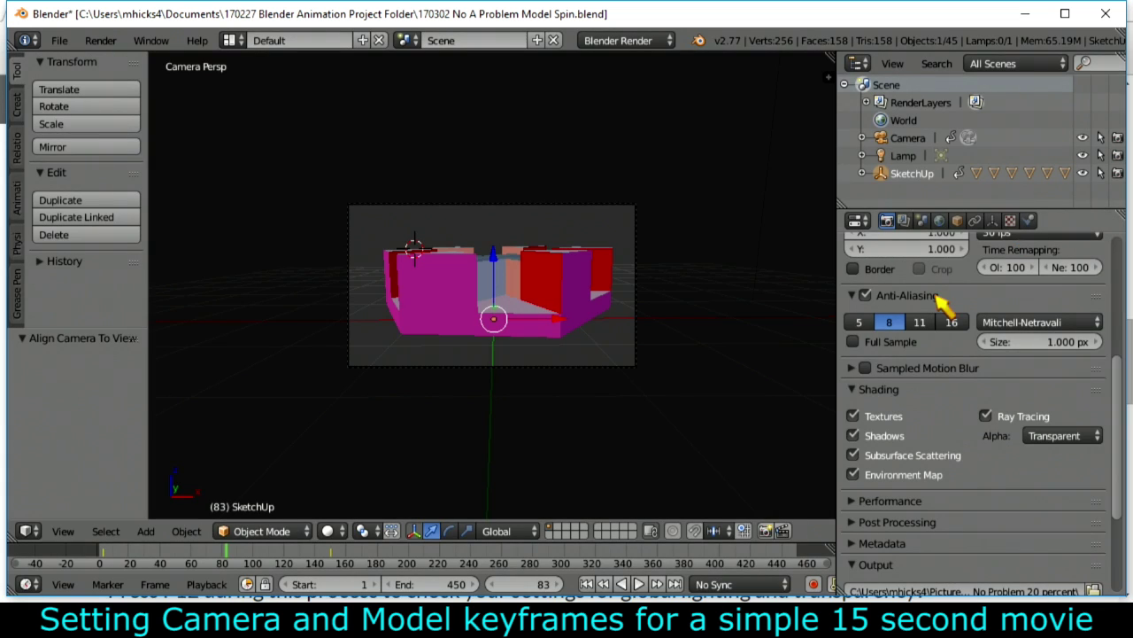
Set the world's light gathering samples to 5.
click(940, 221)
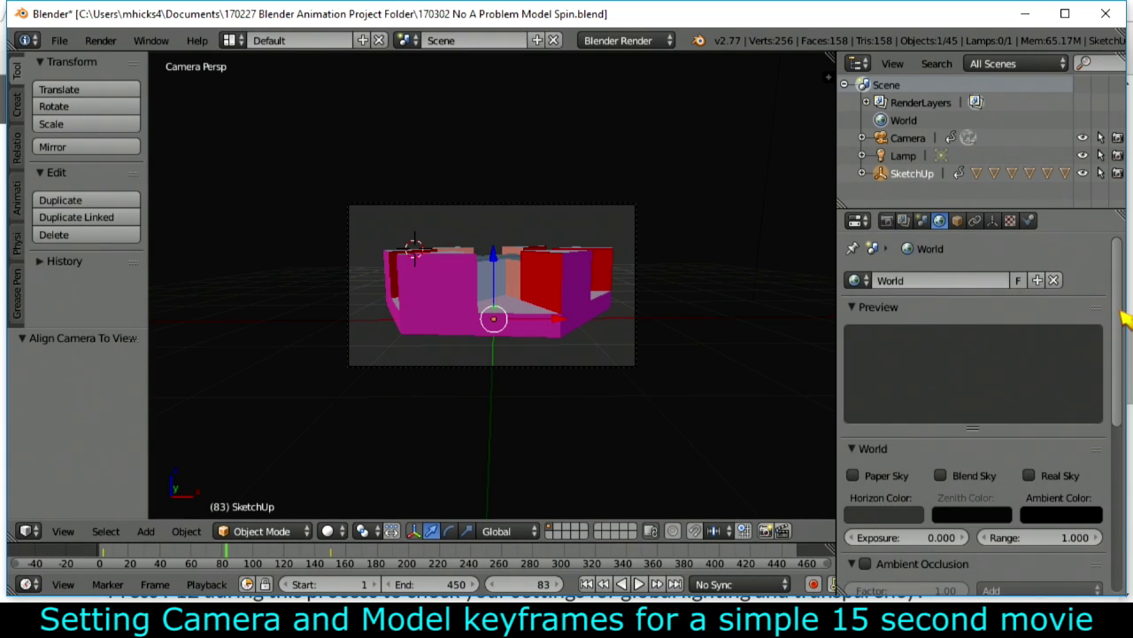
scroll(1120, 354, down, 8)
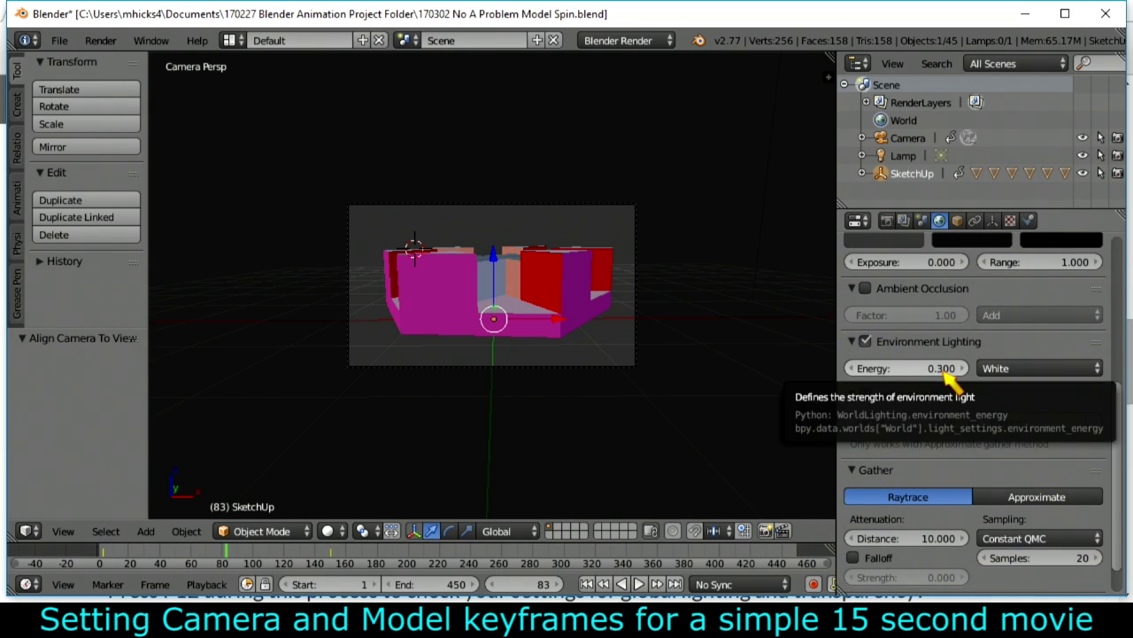
scroll(1121, 407, down, 2)
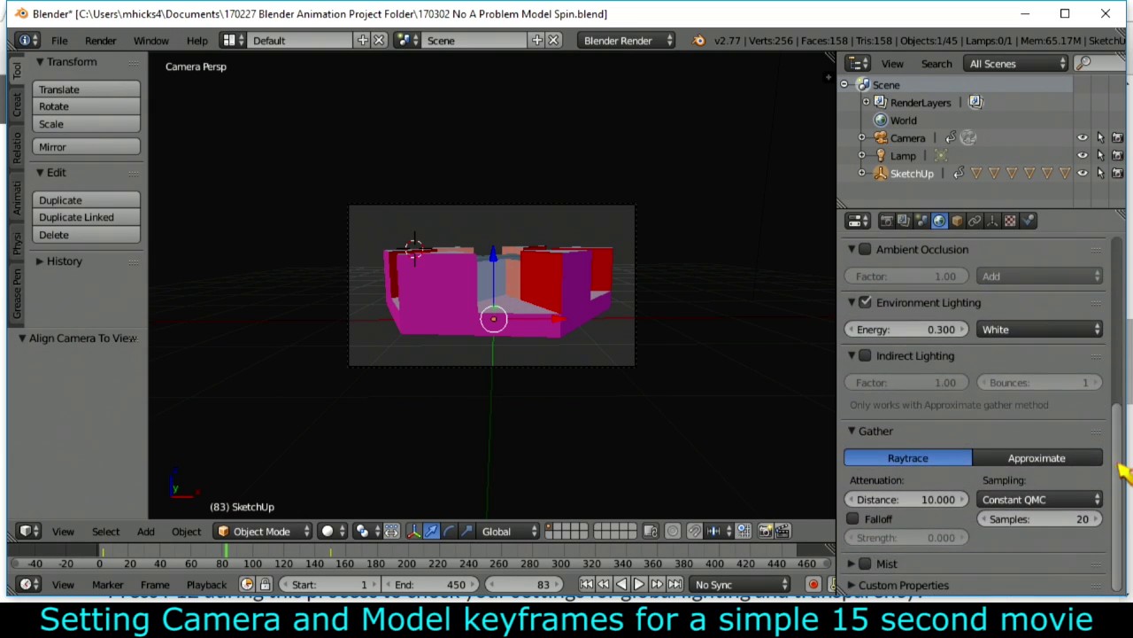
click(1082, 519)
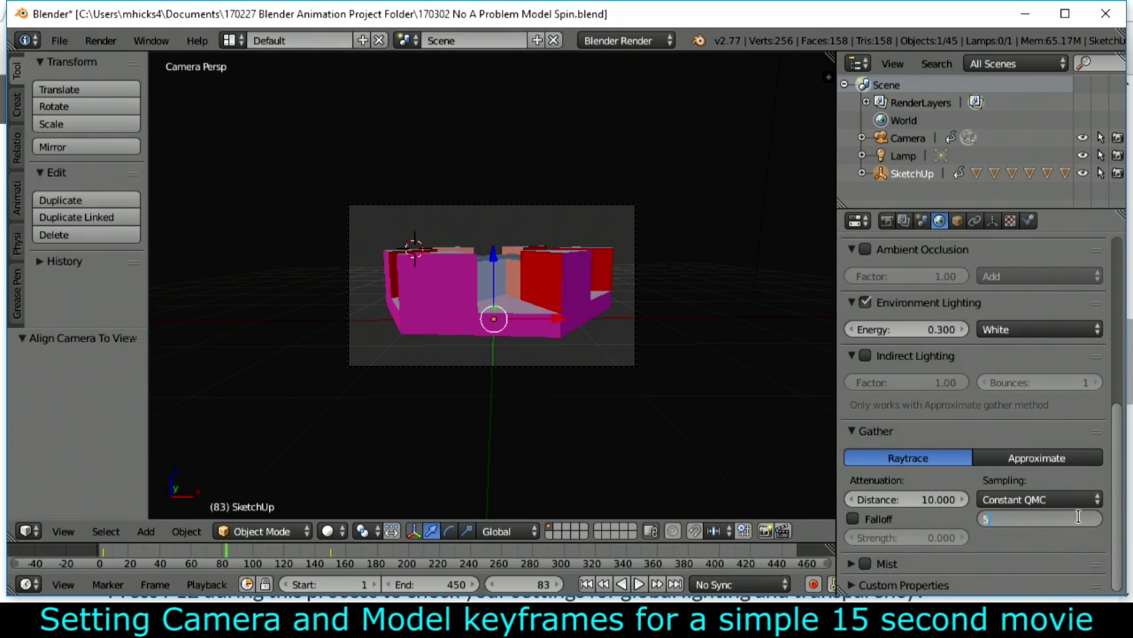
text(5)
key(Return)
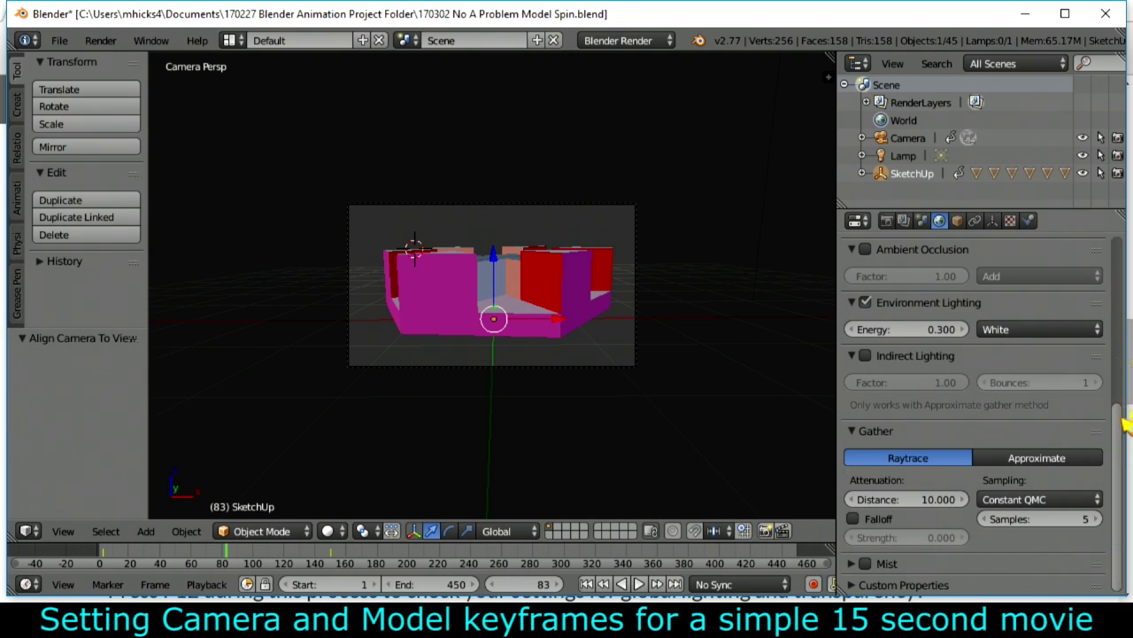
Clear all location and rotation keyframes from the Camera object.
scroll(1120, 423, up, 8)
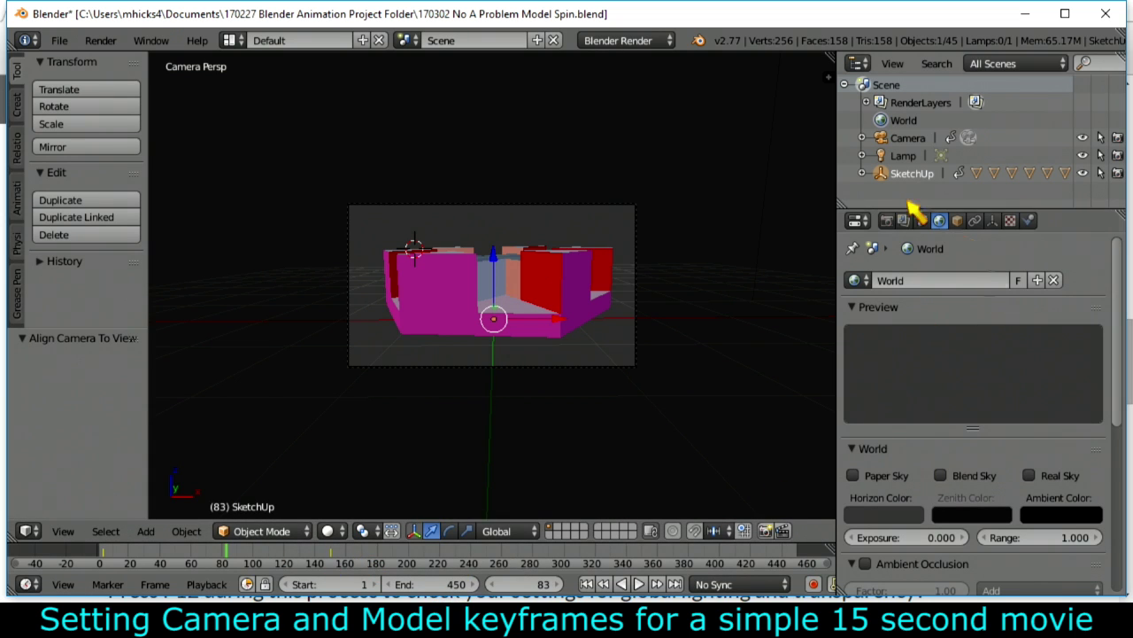
click(909, 139)
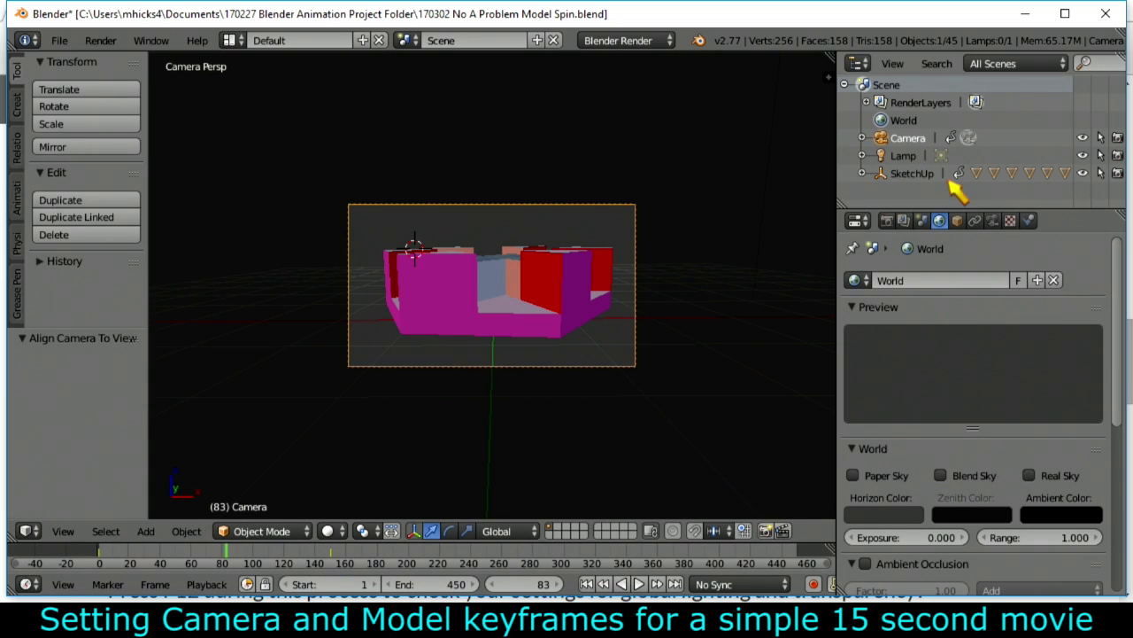
click(958, 221)
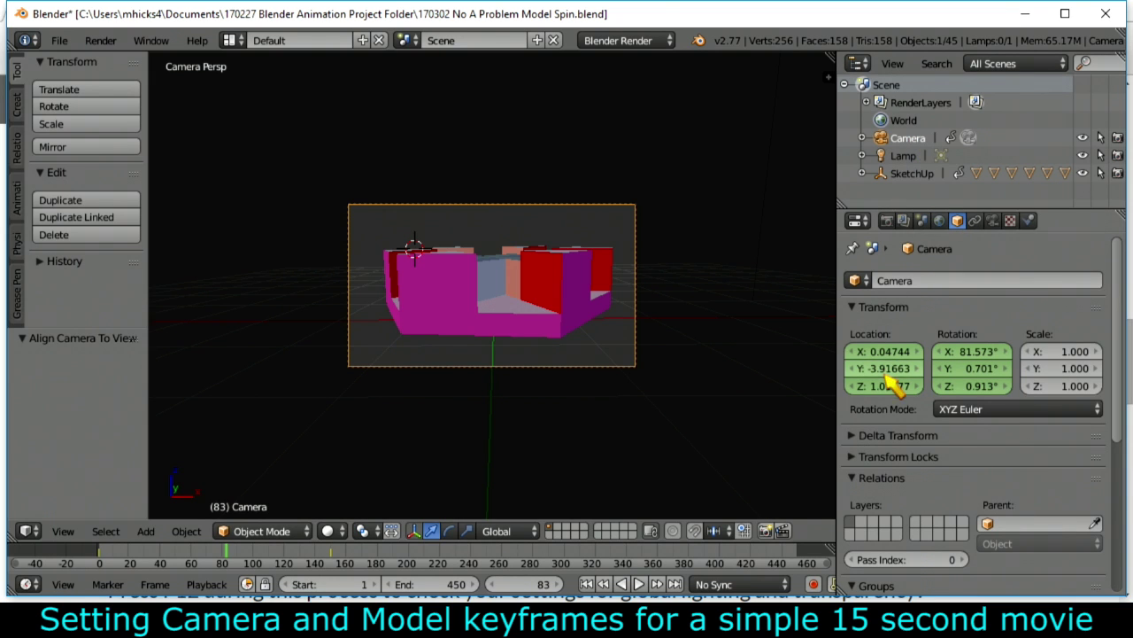
right_click(919, 369)
click(832, 317)
right_click(974, 367)
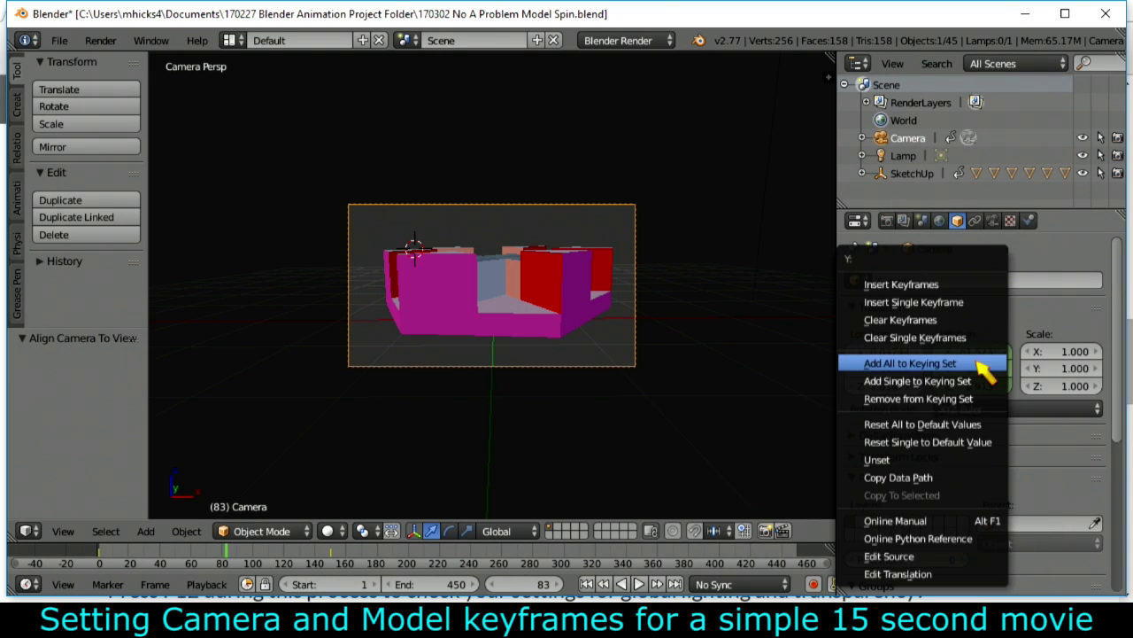
click(949, 322)
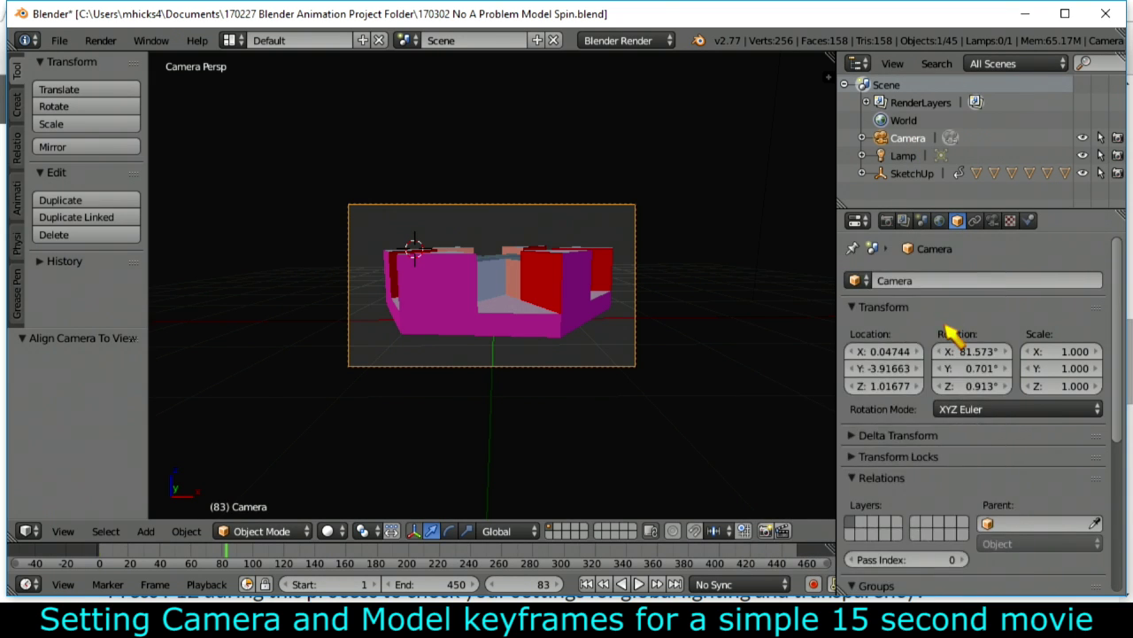
Clear the rotation keyframes from the SketchUp model object.
click(921, 175)
right_click(940, 371)
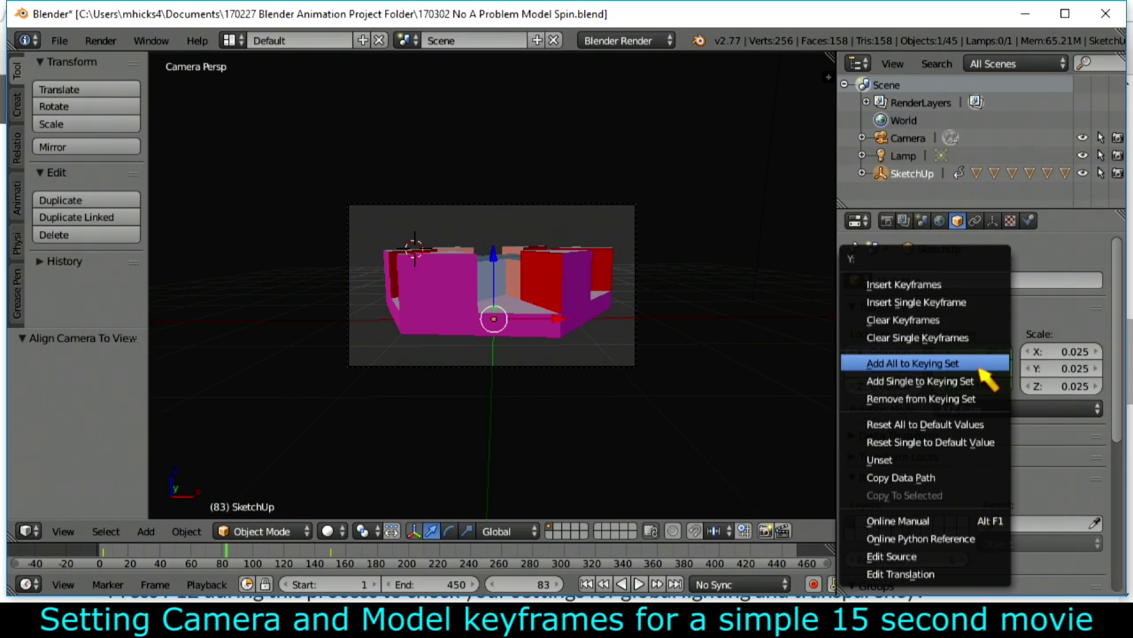
click(960, 323)
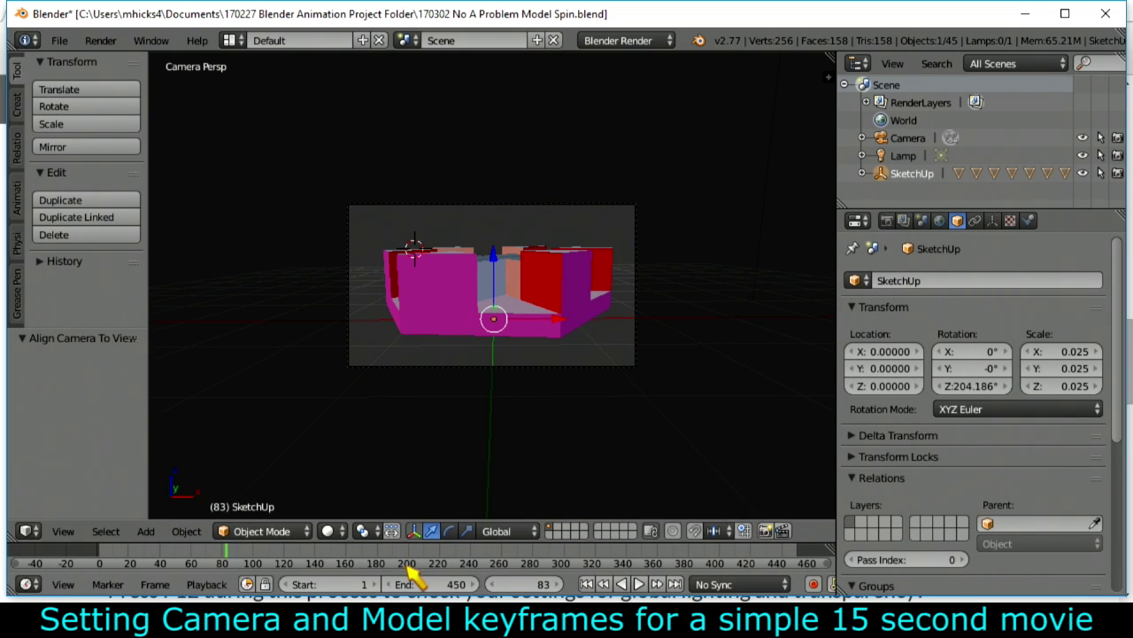
Return to frame 1 and align the camera to a low corner view of the SketchUp model.
click(587, 583)
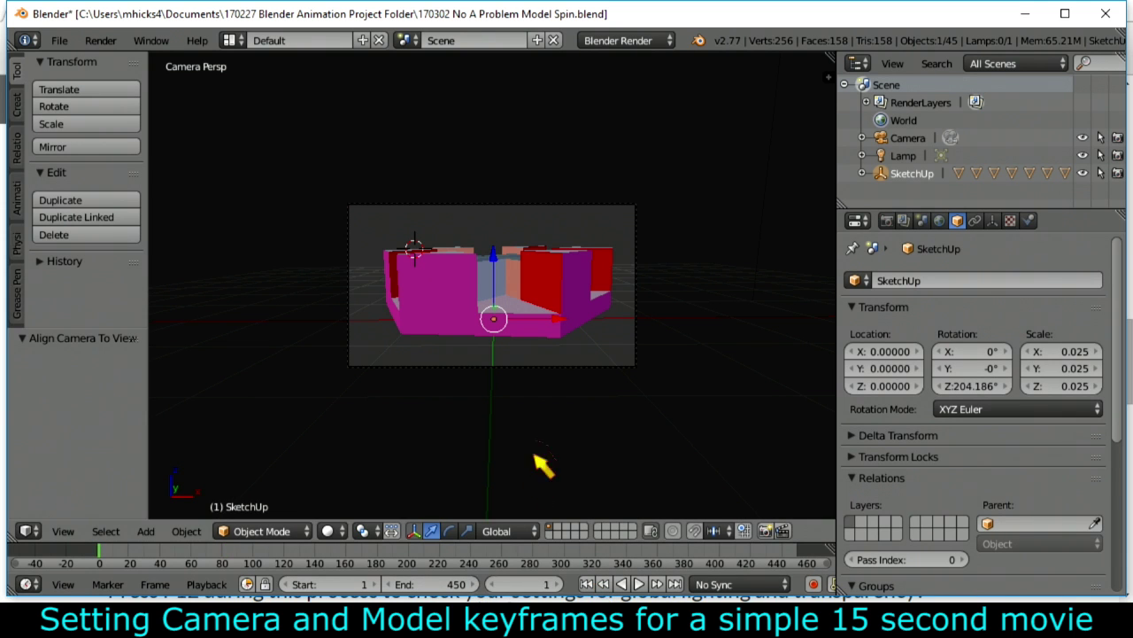
middle_drag(640, 397, 466, 367)
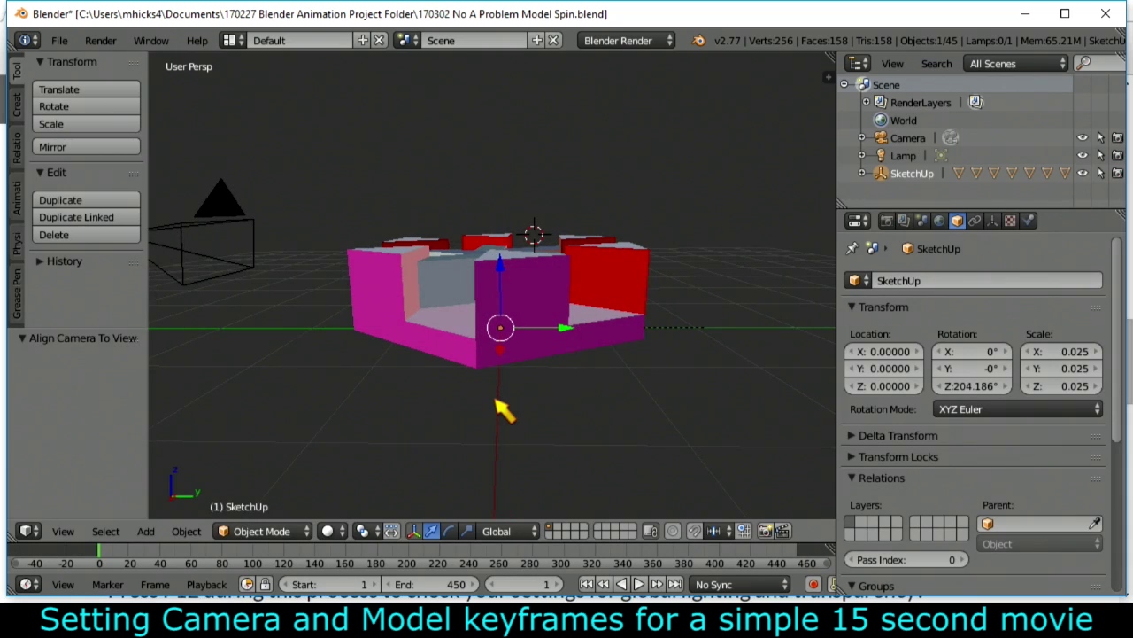
middle_drag(546, 404, 583, 379)
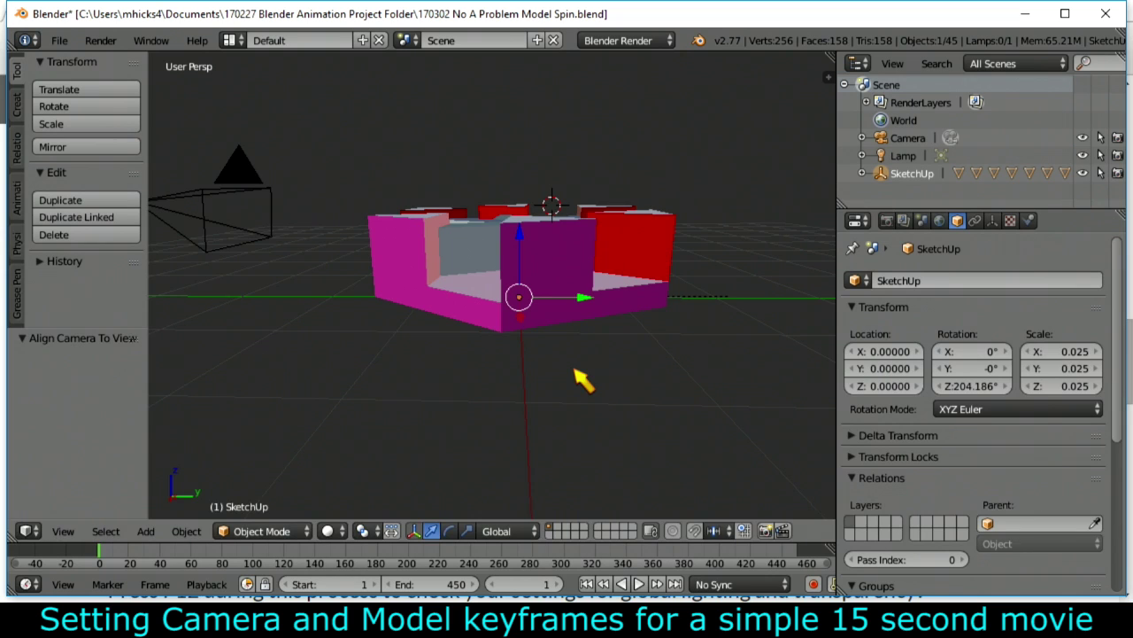
key(ctrl+alt+KP_0)
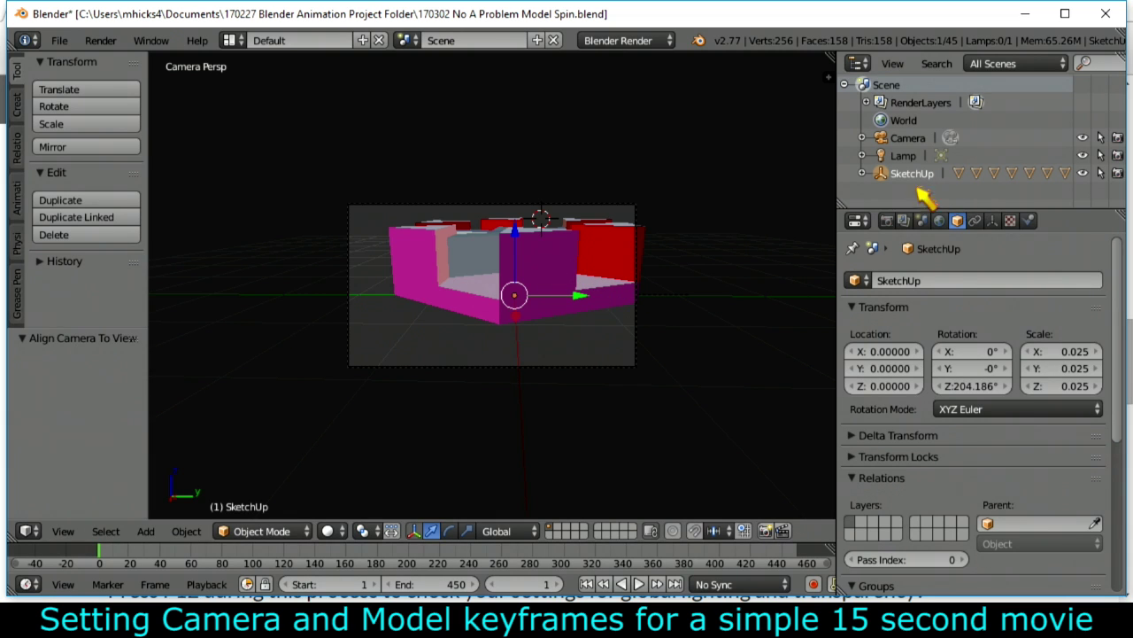
Reposition the Camera object to about X 3.77, Y 0.15, Z 1.31 so the whole model fits inside its frame.
click(908, 139)
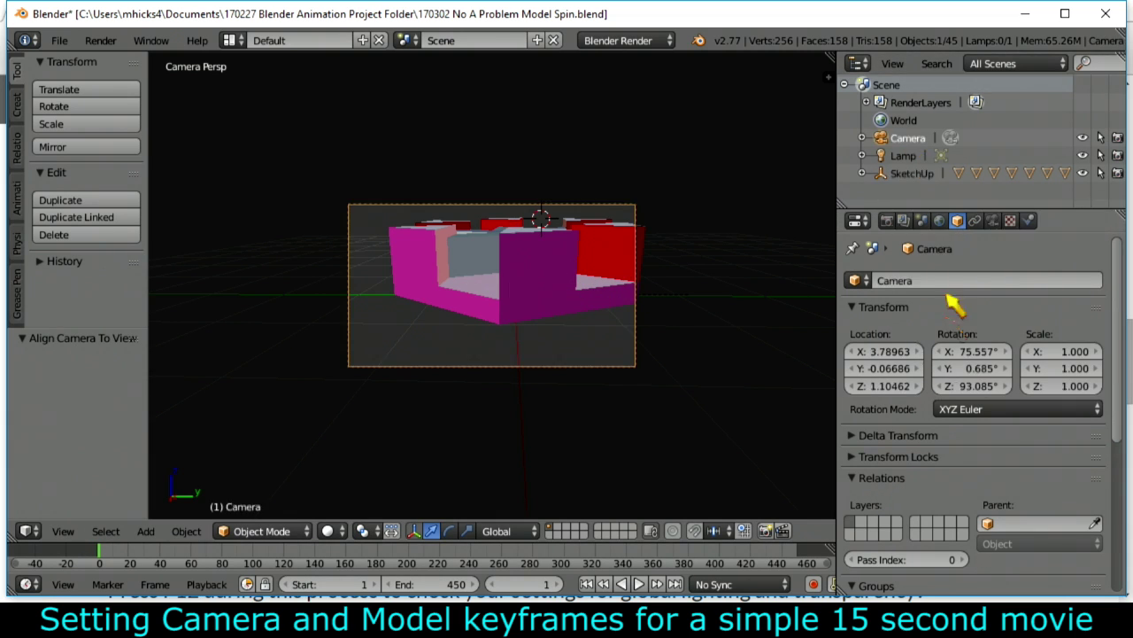
mouse_move(891, 370)
mouse_down()
mouse_move(956, 370)
mouse_move(891, 372)
mouse_up()
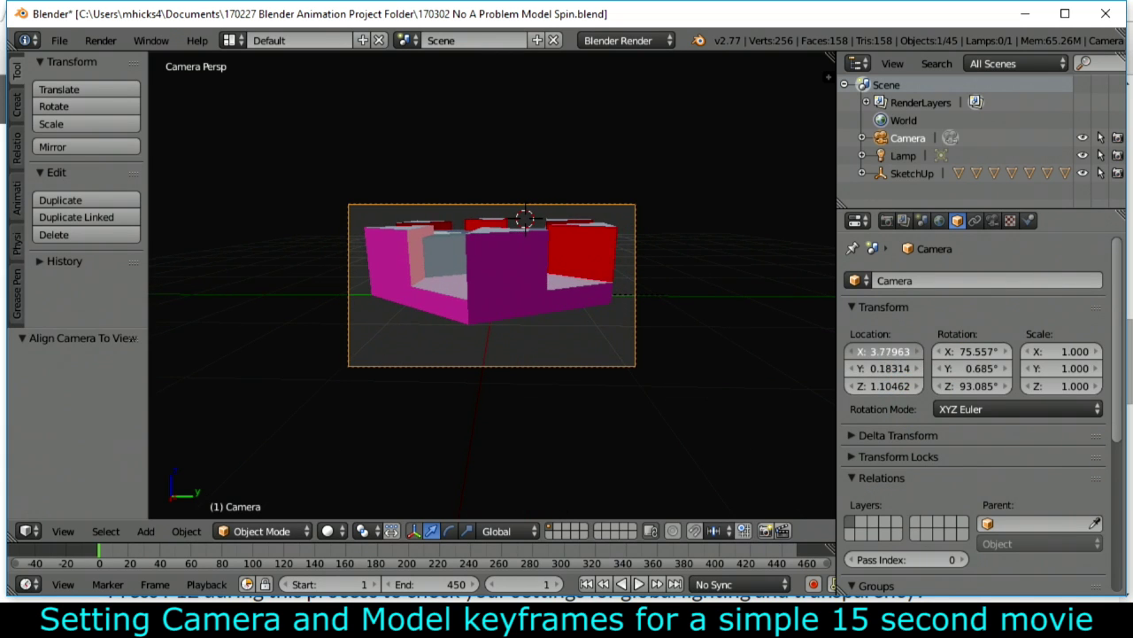
drag(896, 384, 943, 386)
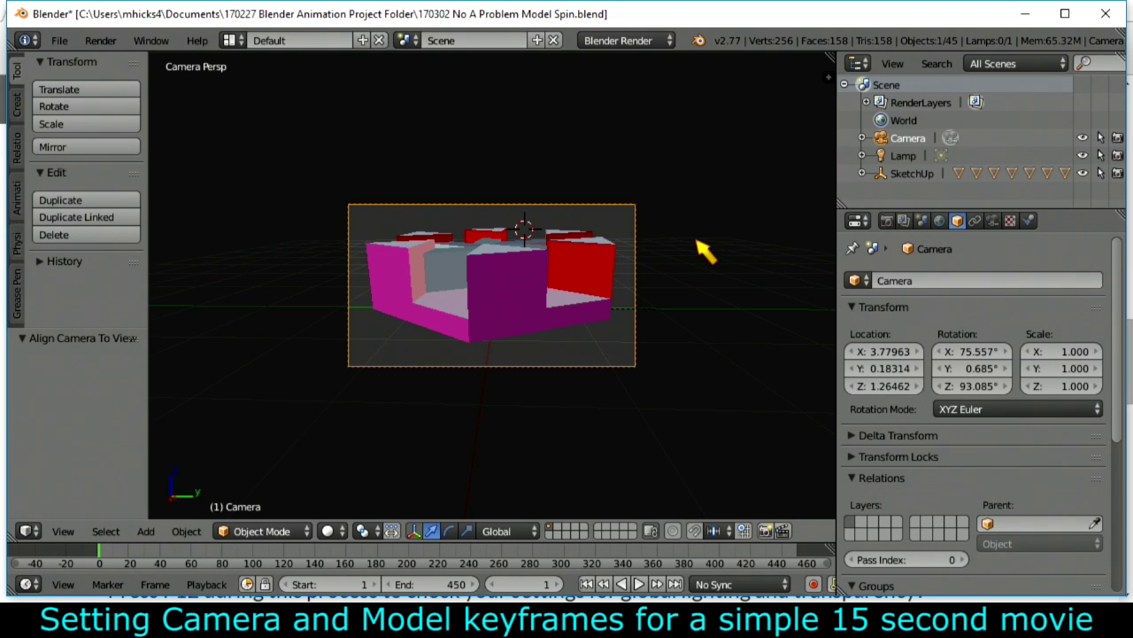
key(g)
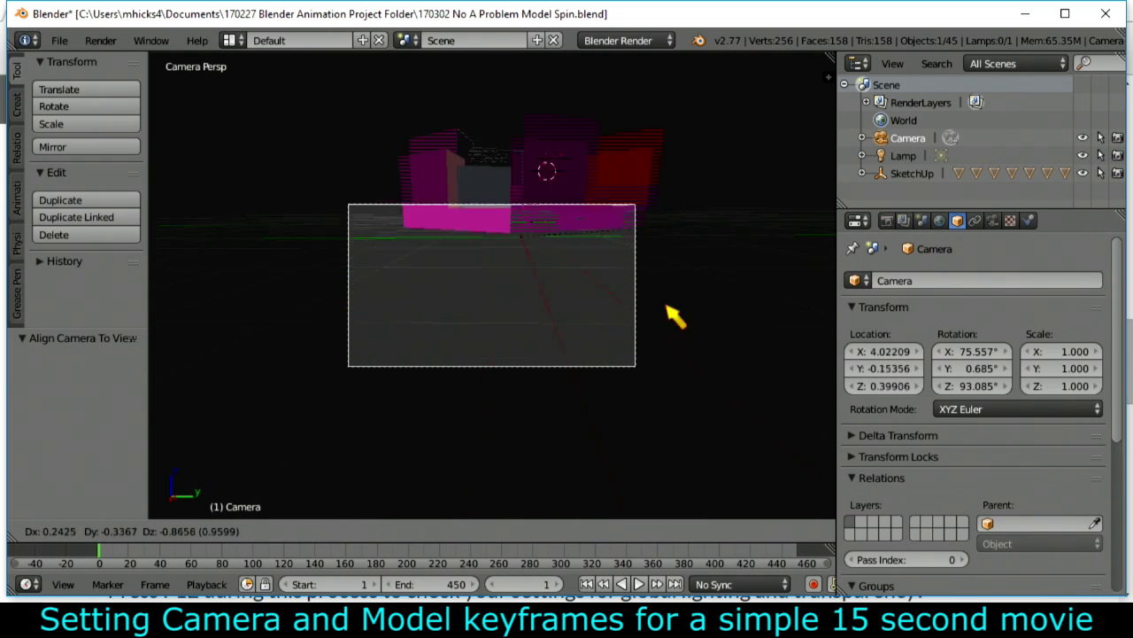
click(702, 251)
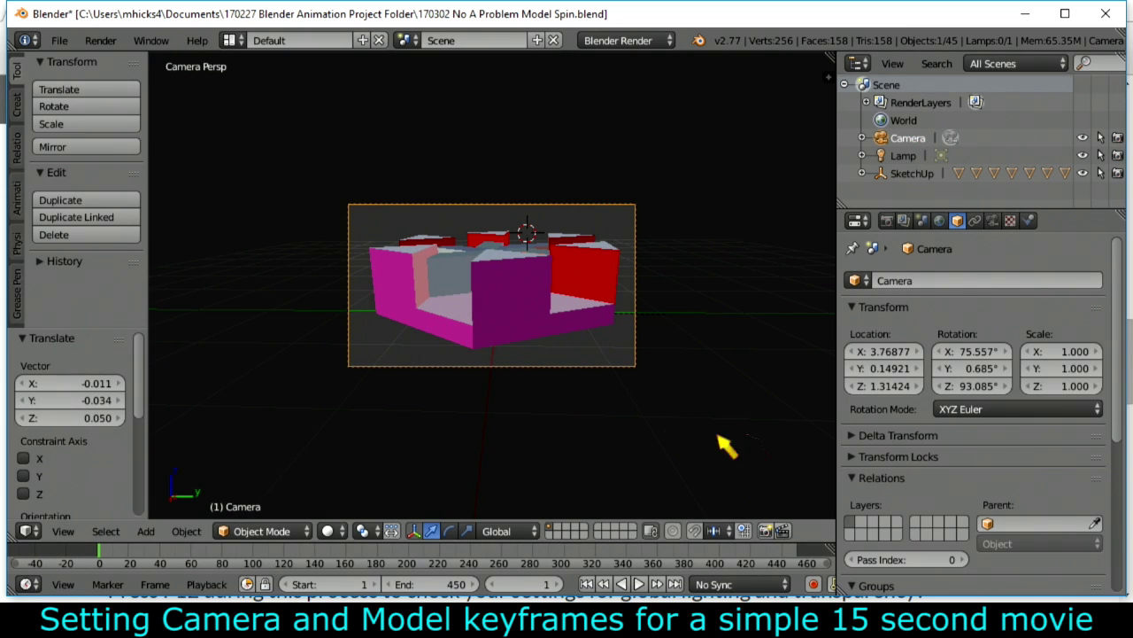
Insert location and rotation keyframes for the Camera at frame 1.
right_click(886, 368)
click(851, 278)
right_click(989, 384)
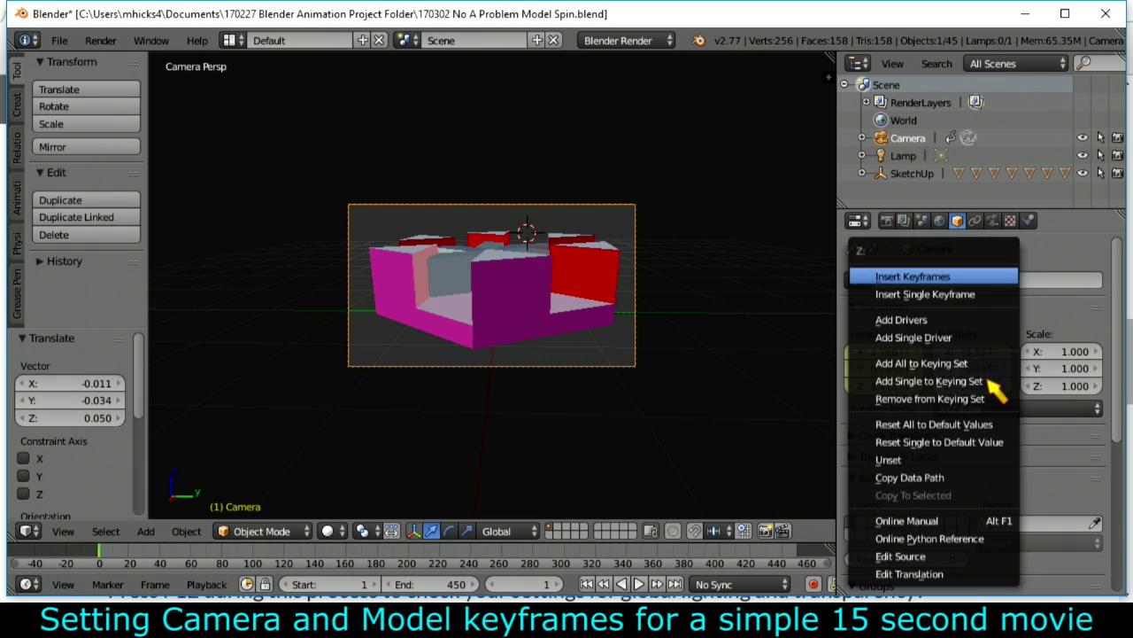
click(941, 281)
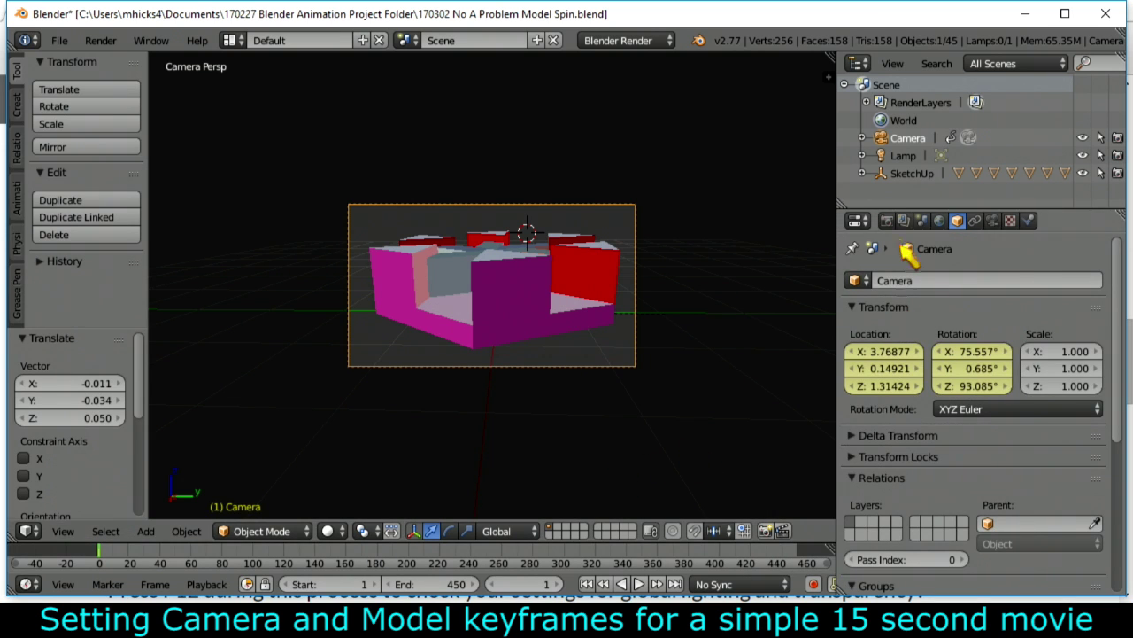
Set the SketchUp model's Z rotation to 0° and insert rotation keyframes for it at frame 1.
click(912, 174)
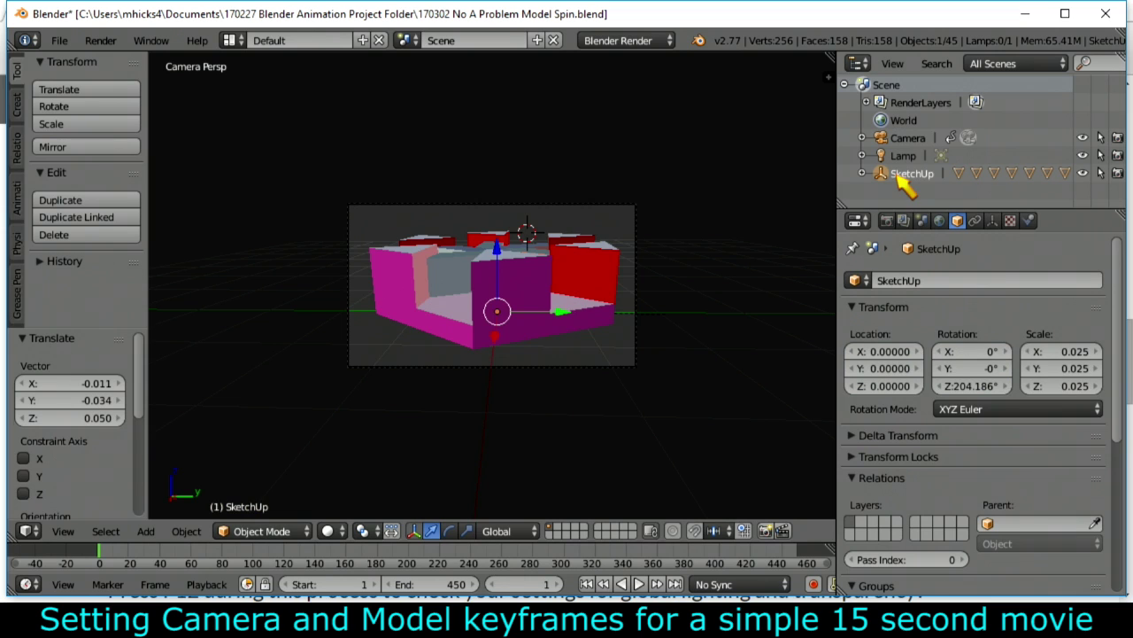
click(967, 388)
text(0)
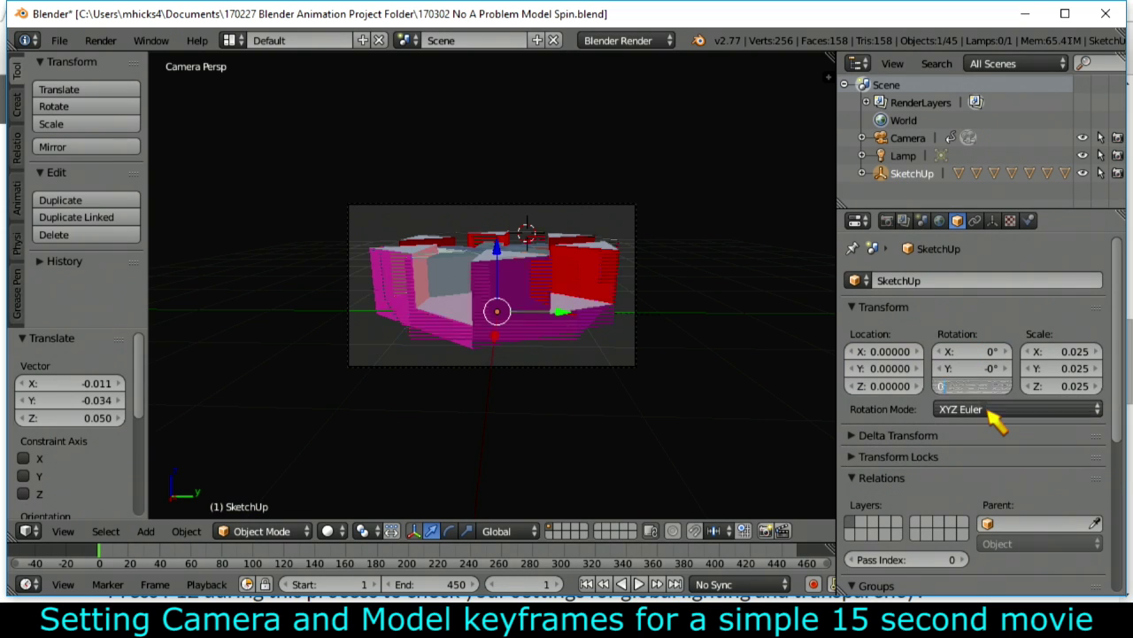
key(Return)
right_click(986, 371)
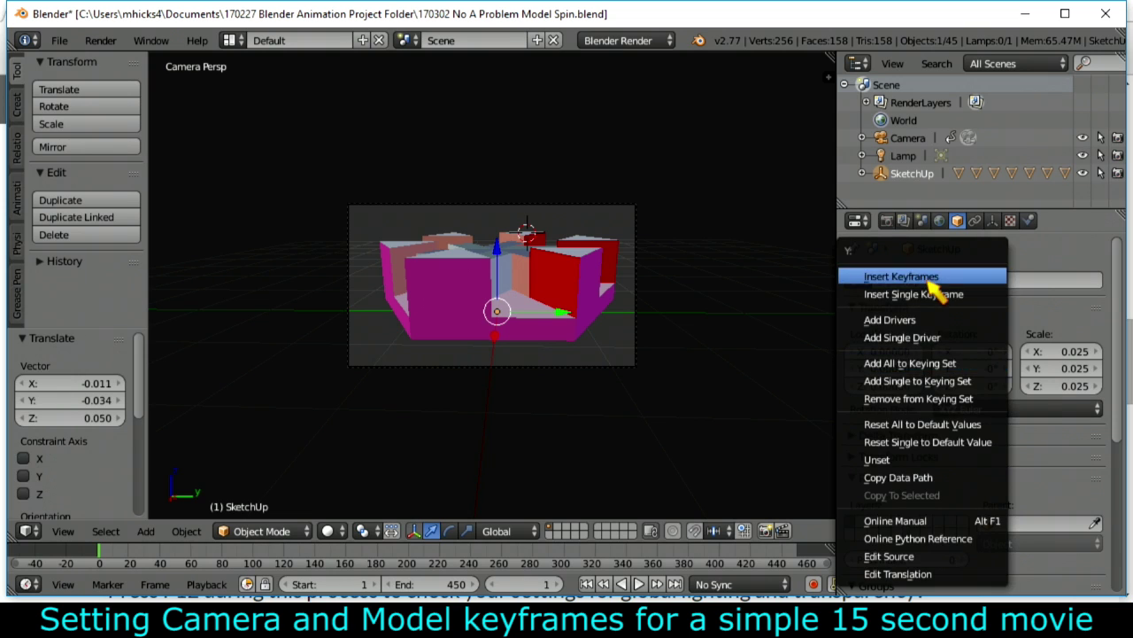
click(894, 274)
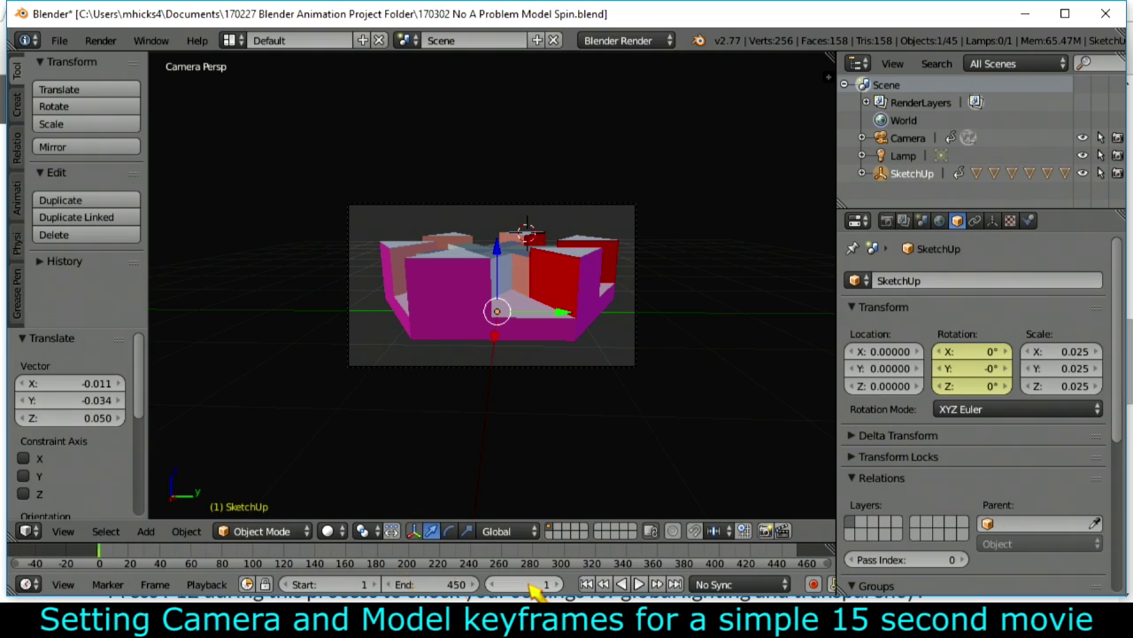
At frame 150, set the SketchUp model's Z rotation to 360°, insert rotation keyframes and scrub the timeline to check the spin.
click(329, 560)
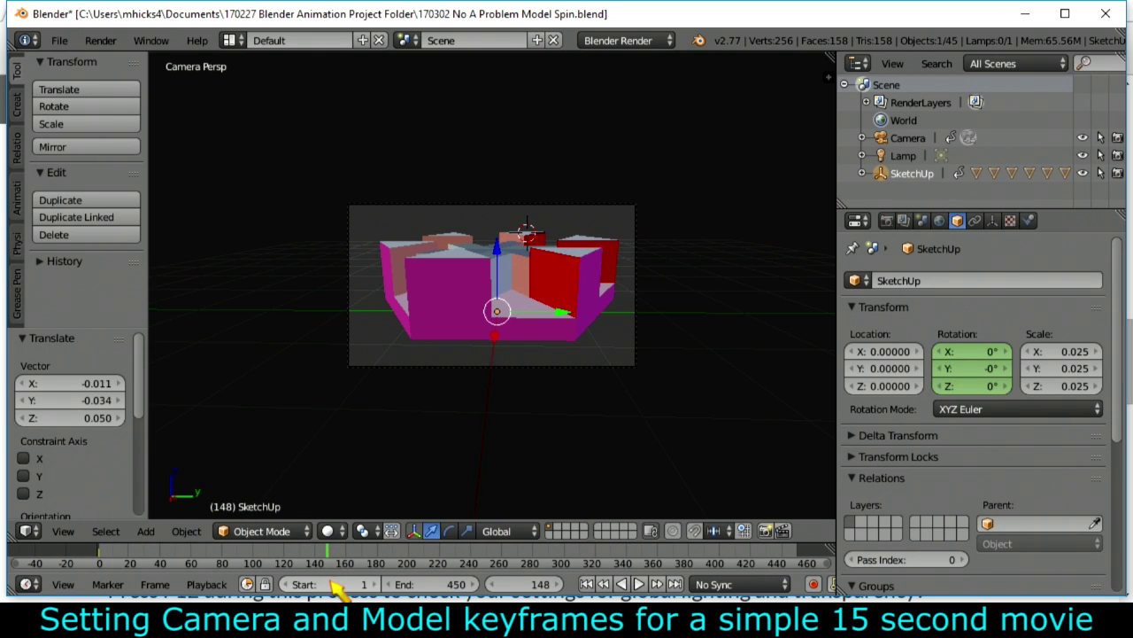
click(536, 584)
text(150)
key(Return)
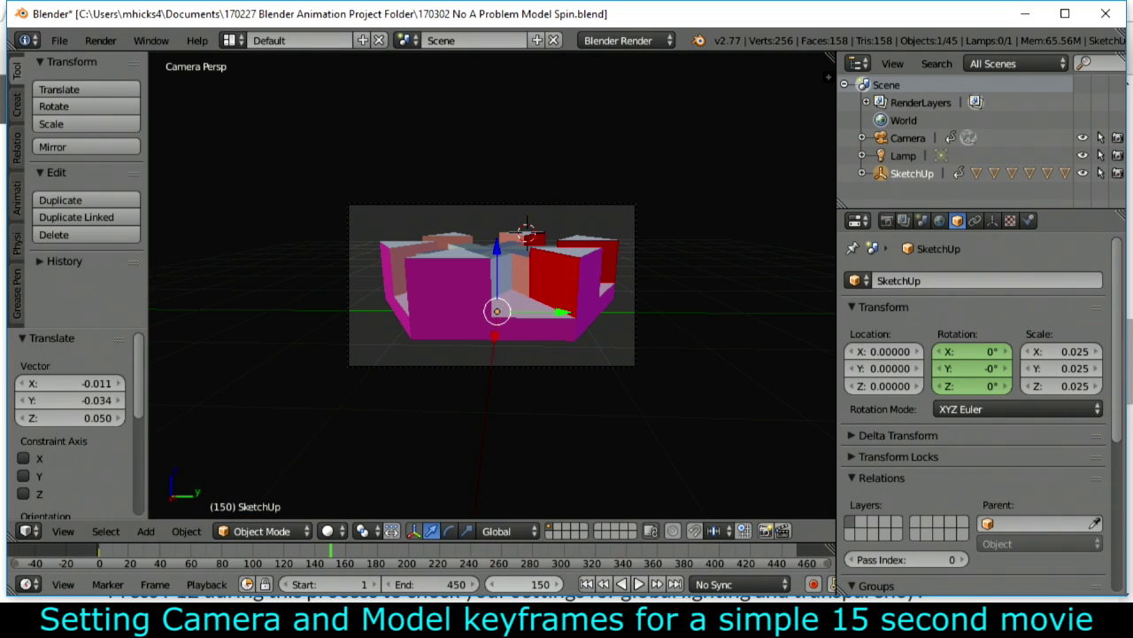
click(998, 387)
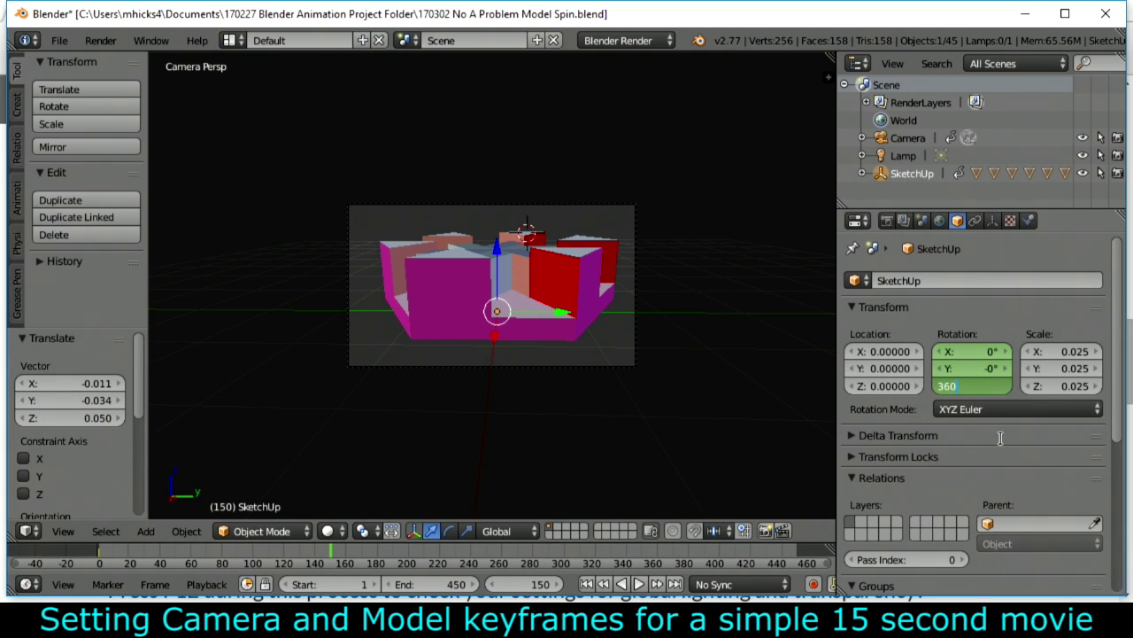
key(Return)
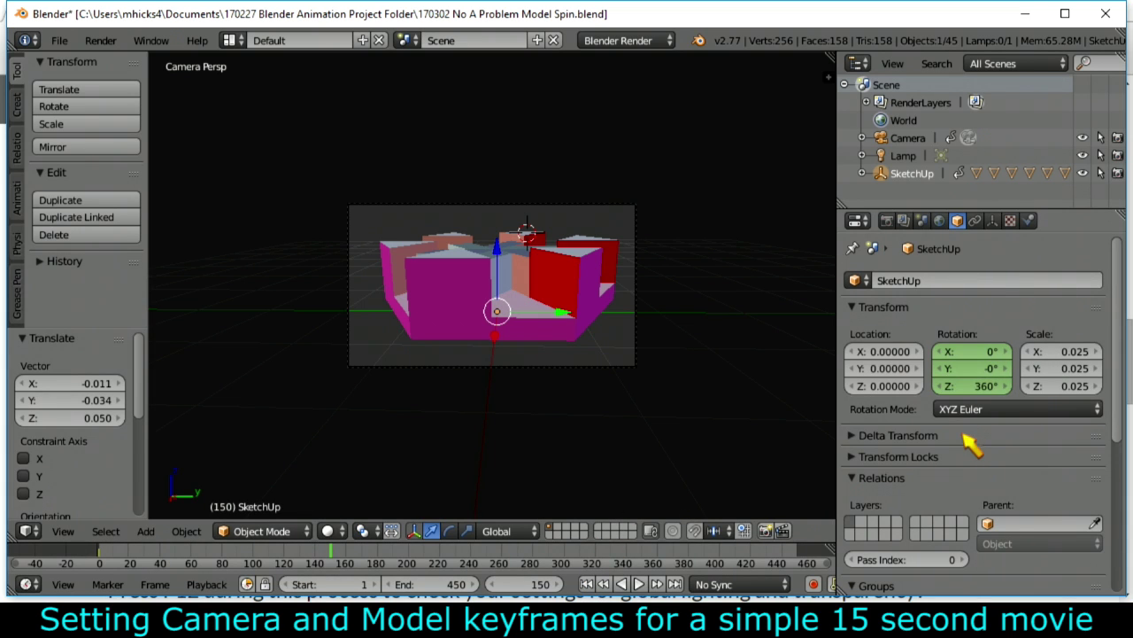
right_click(983, 368)
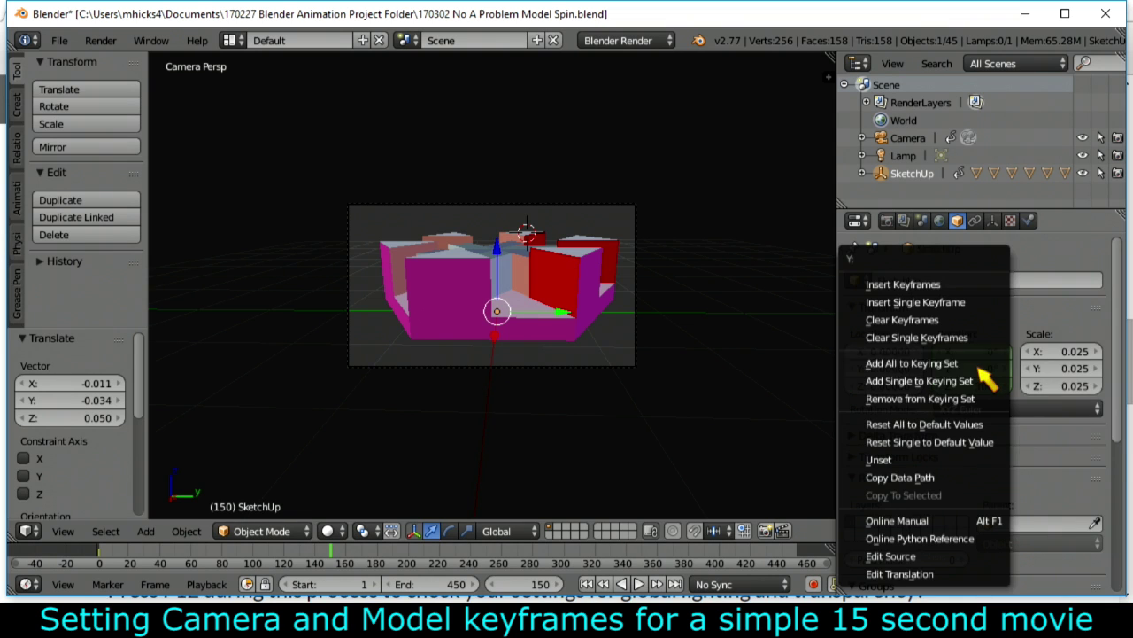
click(942, 285)
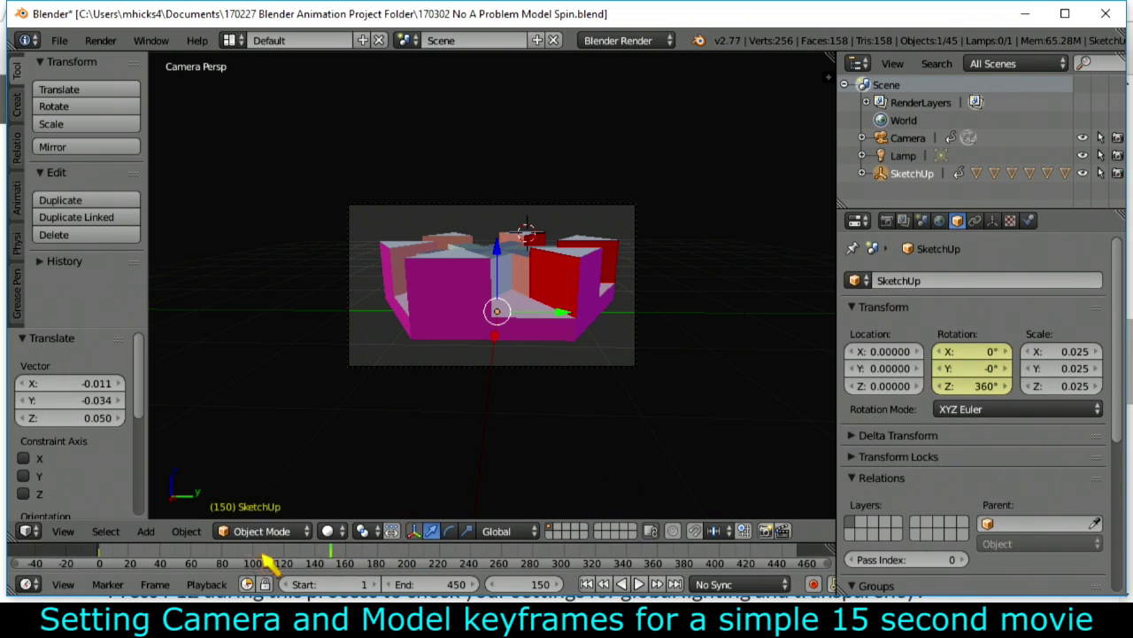
drag(115, 562, 228, 565)
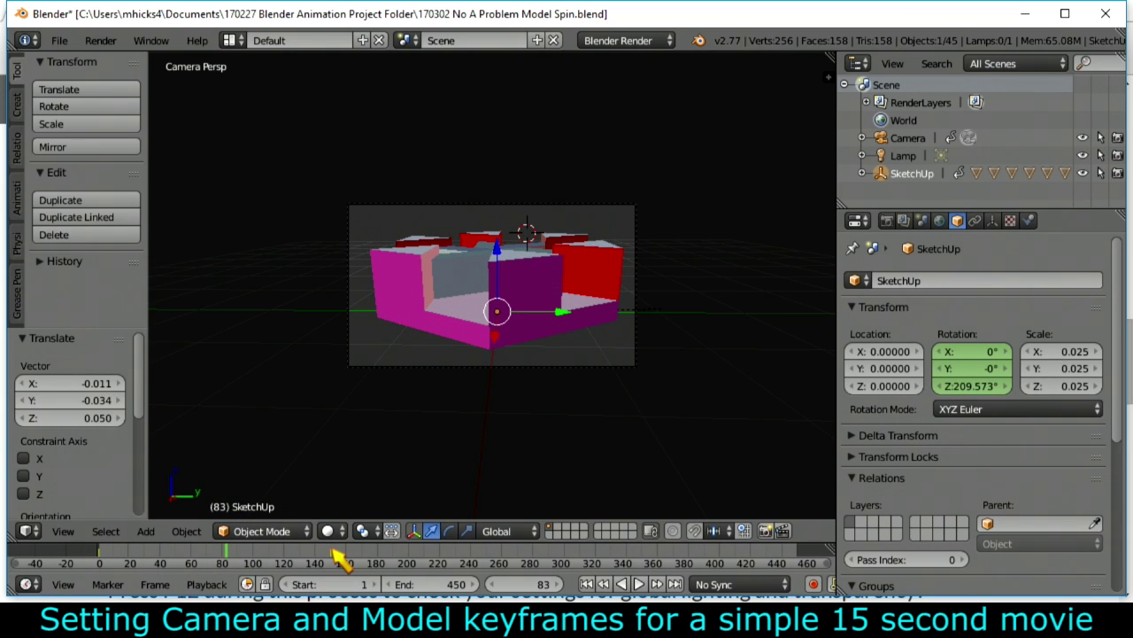
Insert location and rotation keyframes for the Camera at frame 150.
click(657, 583)
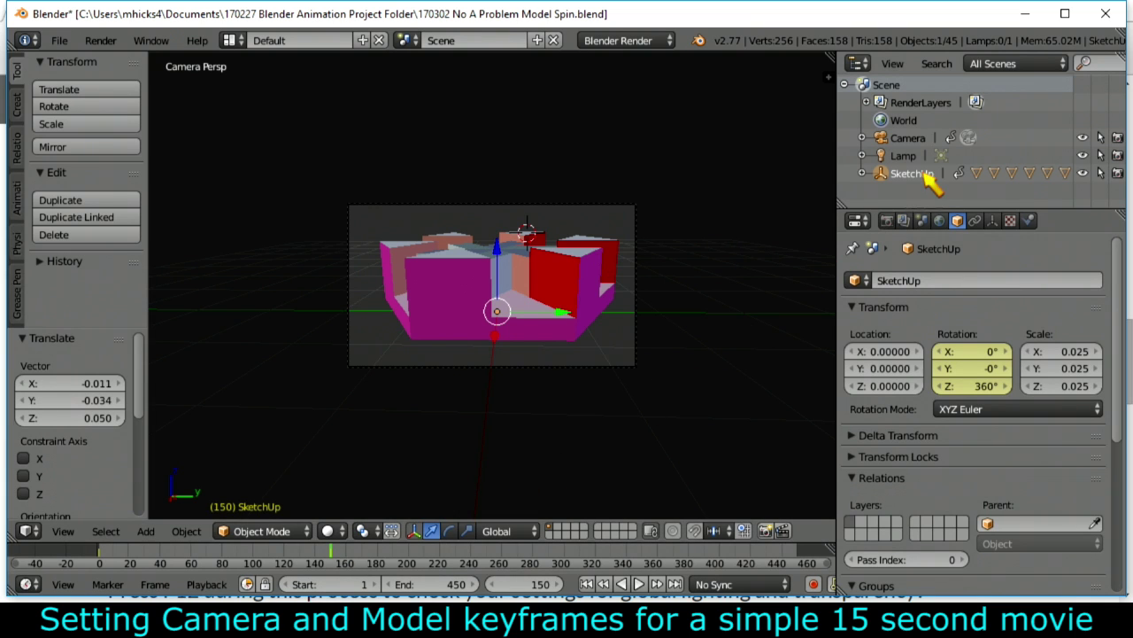
click(908, 138)
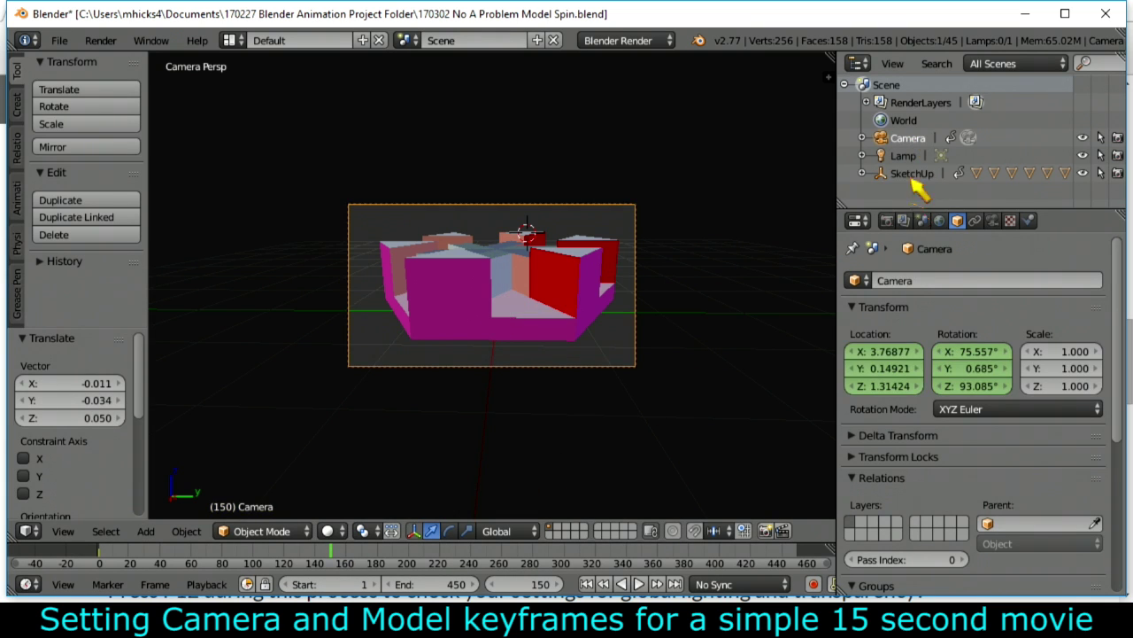
right_click(888, 368)
click(841, 285)
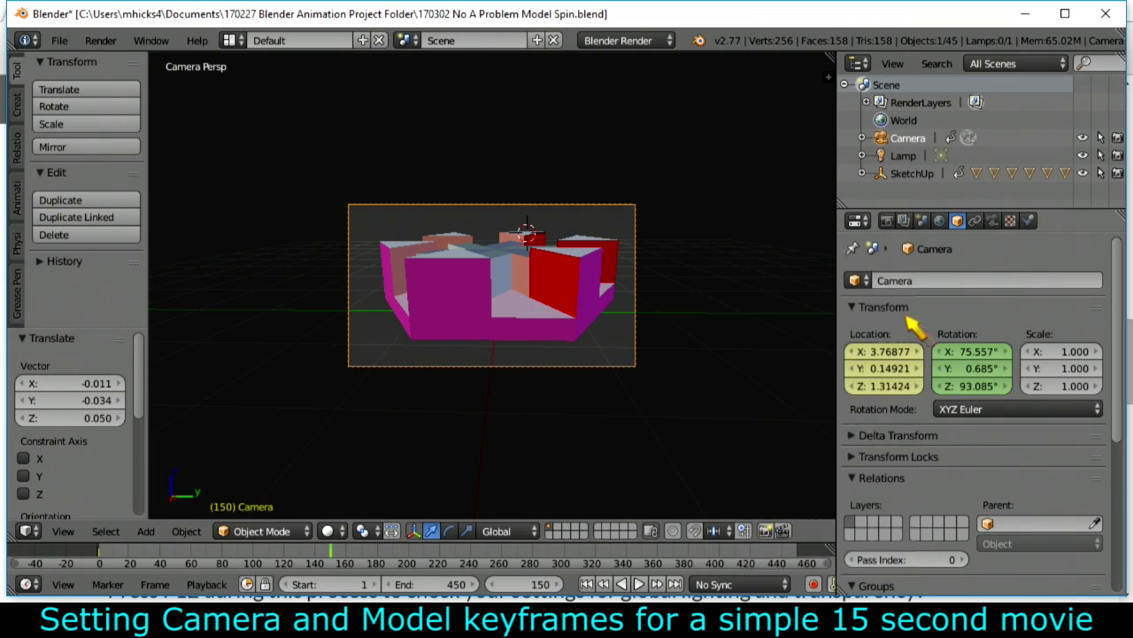
right_click(954, 369)
click(906, 289)
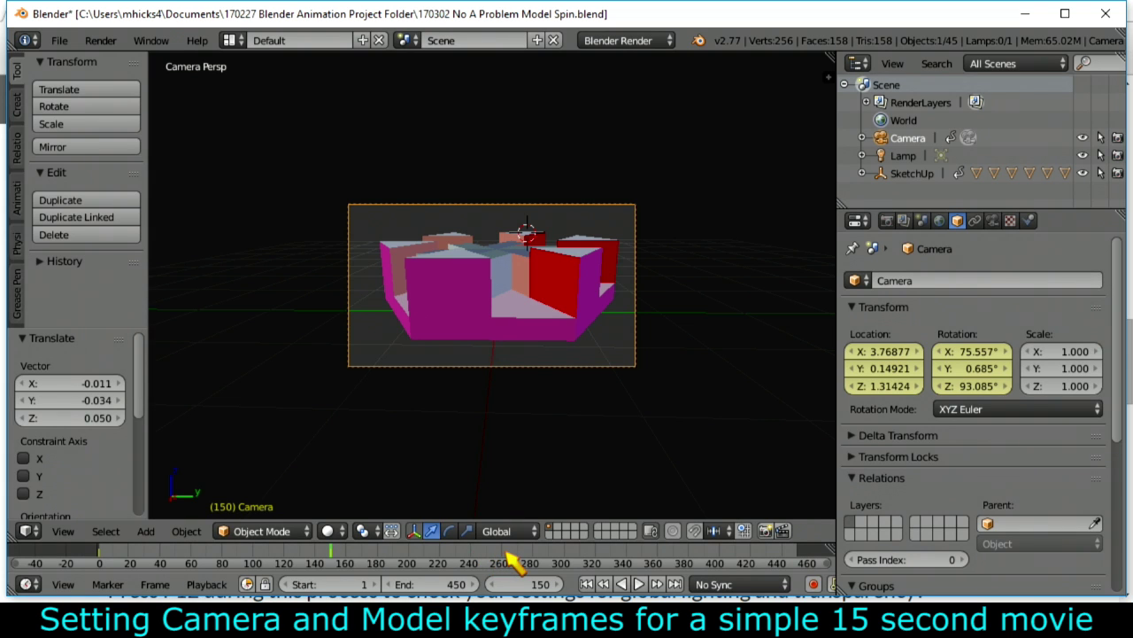
At frame 400, align the camera to a steep overhead view of the model and move it to about X 2.59, Y -0.10, Z 6.53.
drag(512, 559, 722, 562)
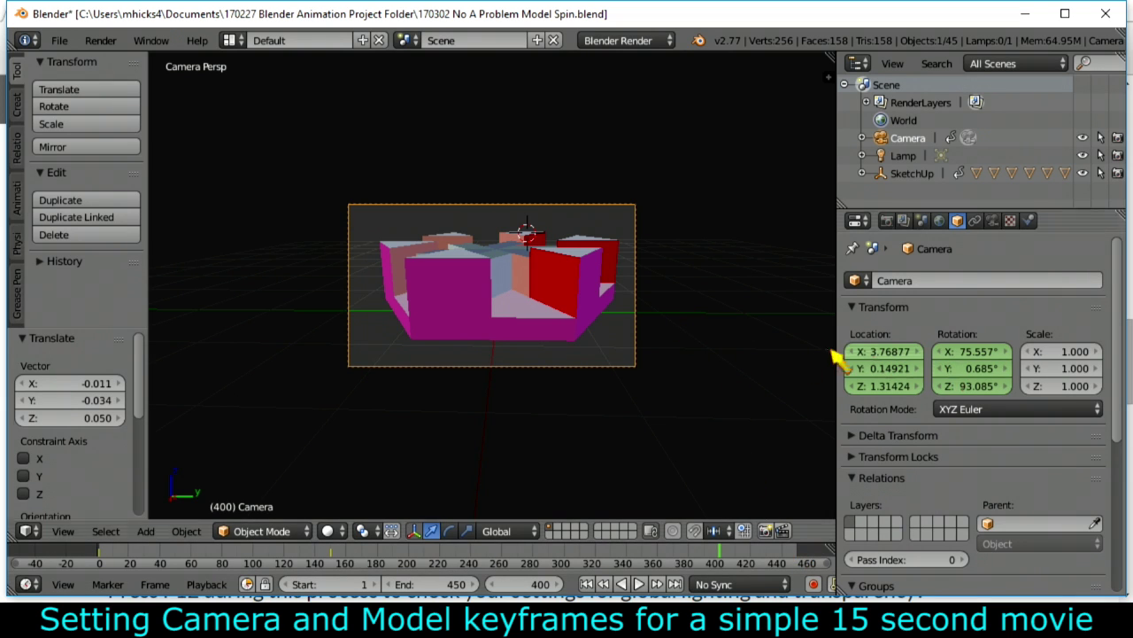
middle_drag(680, 258, 687, 376)
key(ctrl+alt+KP_0)
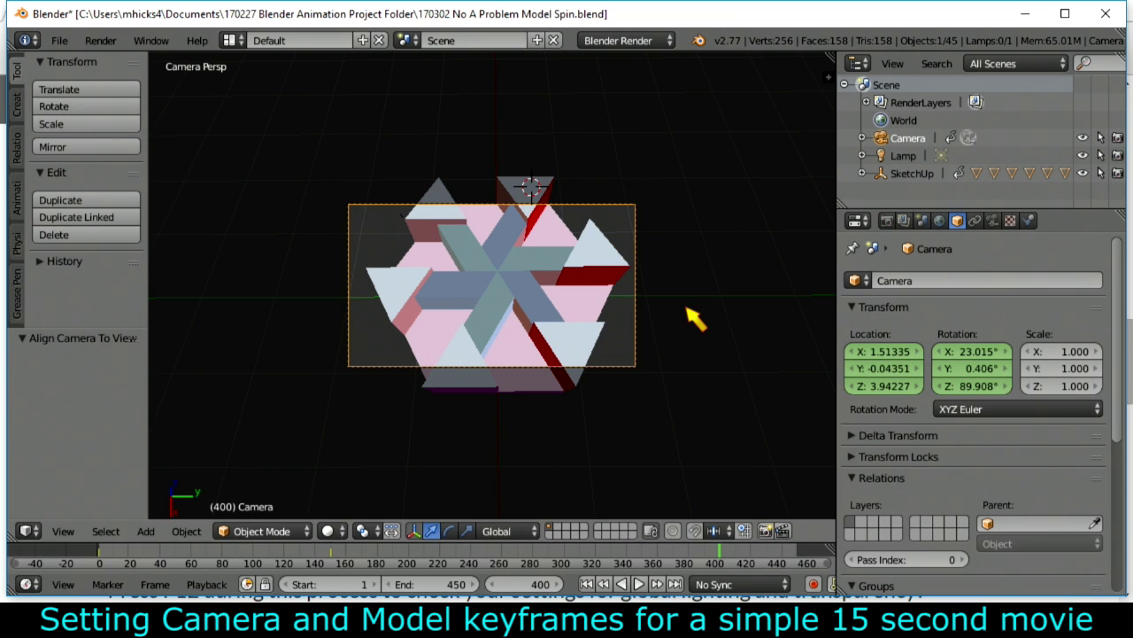
drag(896, 386, 925, 351)
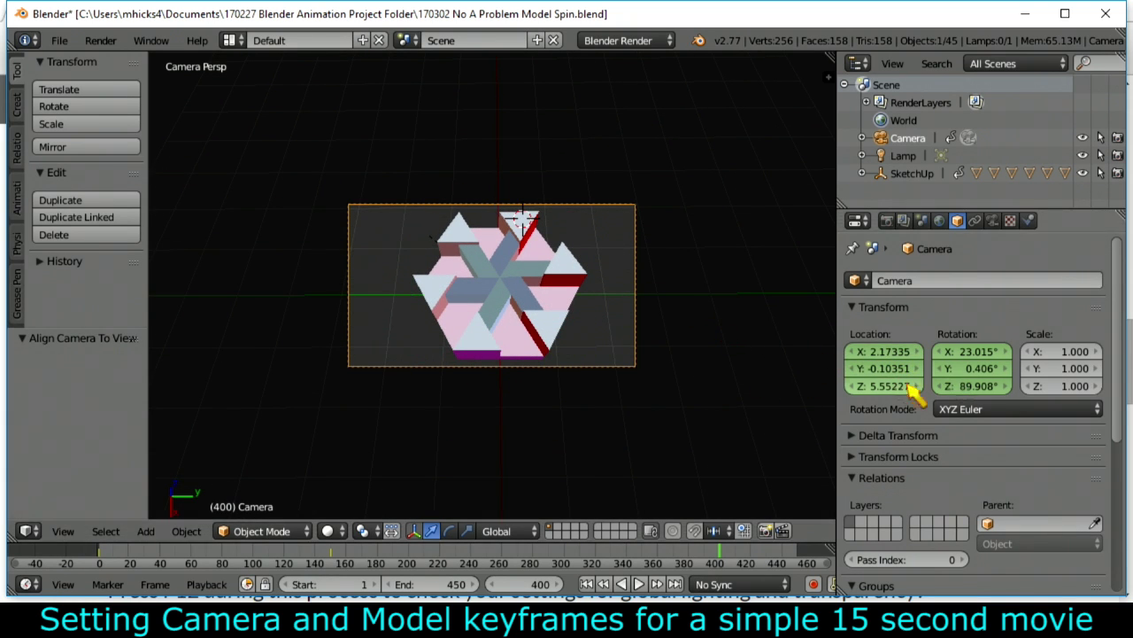
drag(896, 386, 974, 386)
drag(885, 352, 932, 351)
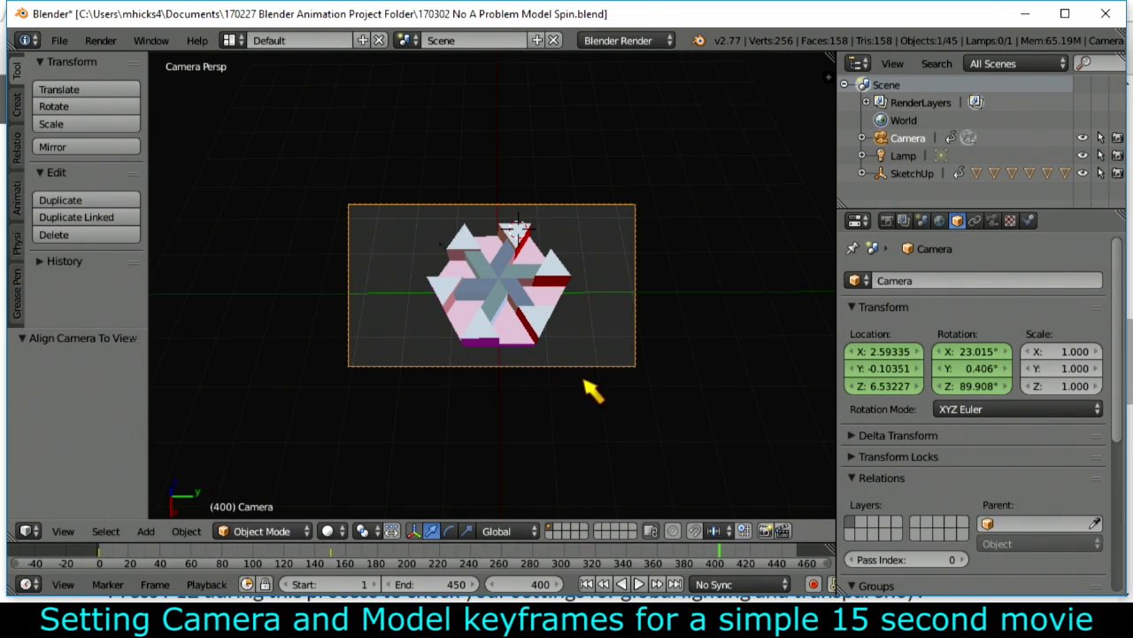
Insert location and rotation keyframes for the Camera at frame 400.
right_click(850, 372)
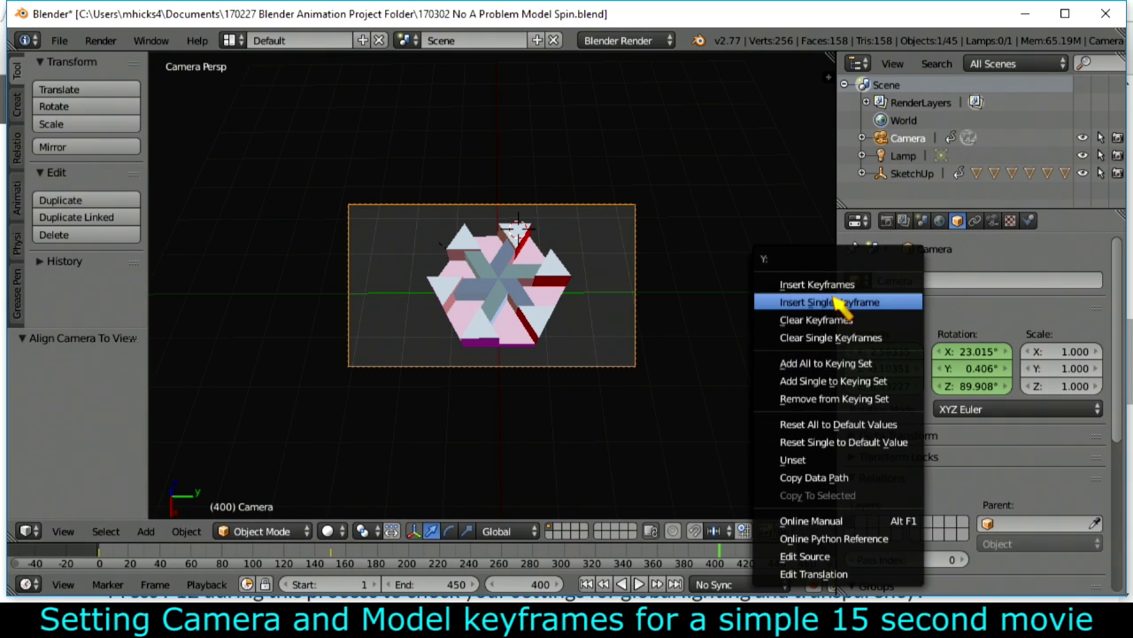
right_click(983, 390)
click(921, 284)
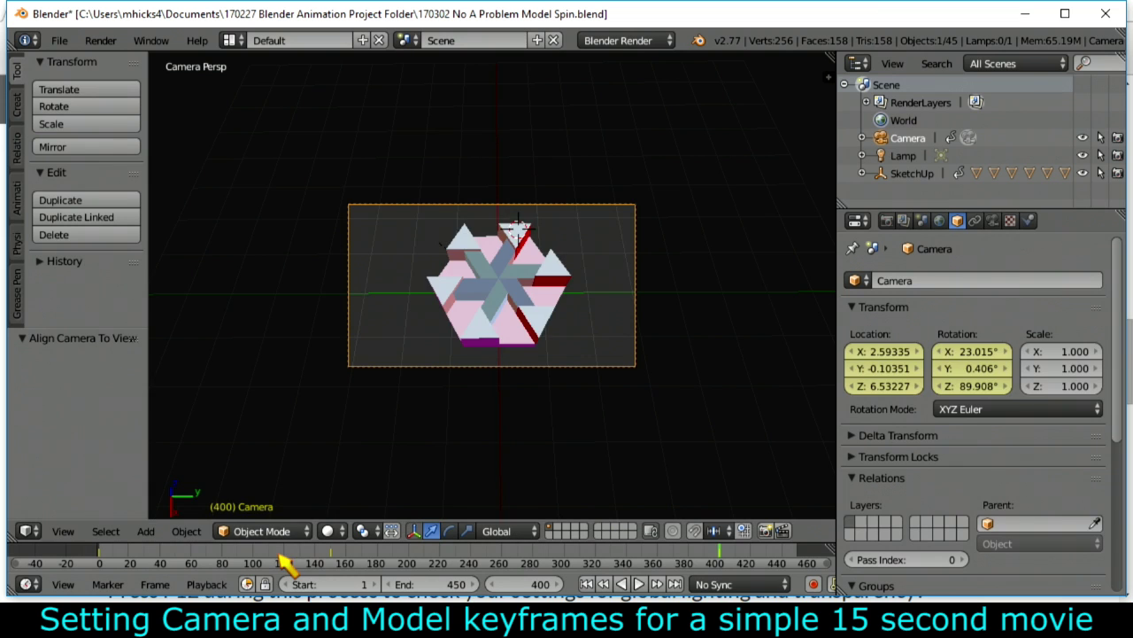
Play the animation from near its start to check the model spin and camera rise.
click(116, 563)
key(alt+a)
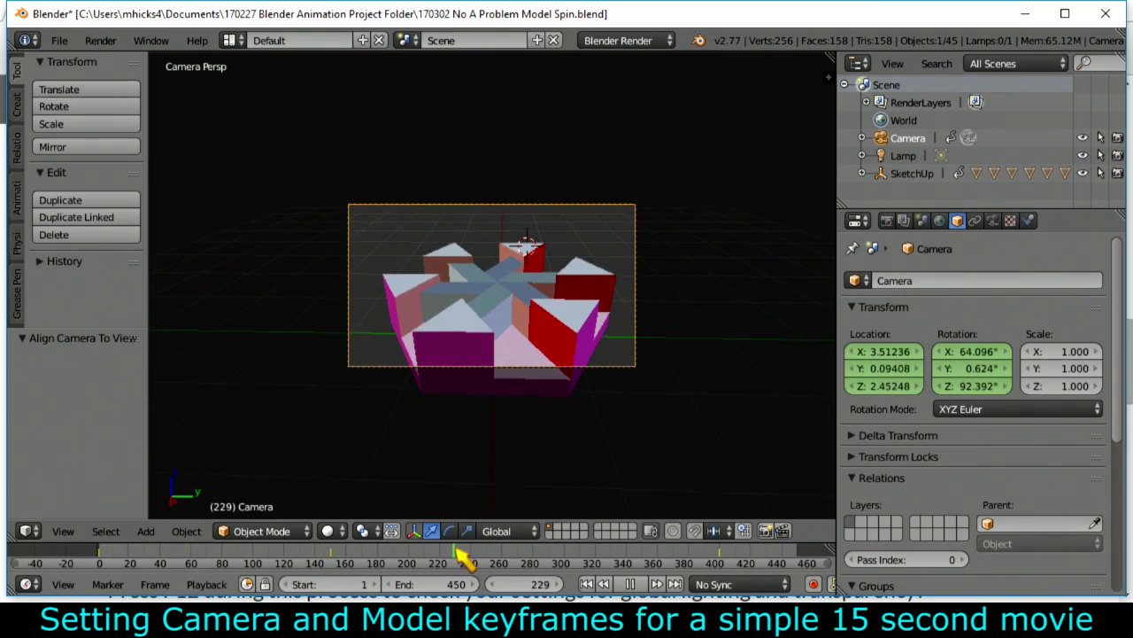
At frame 279, move the Camera to about X 4.19, Y 0.08, Z 4.08 so the whole model fits inside the frame.
drag(635, 563, 539, 574)
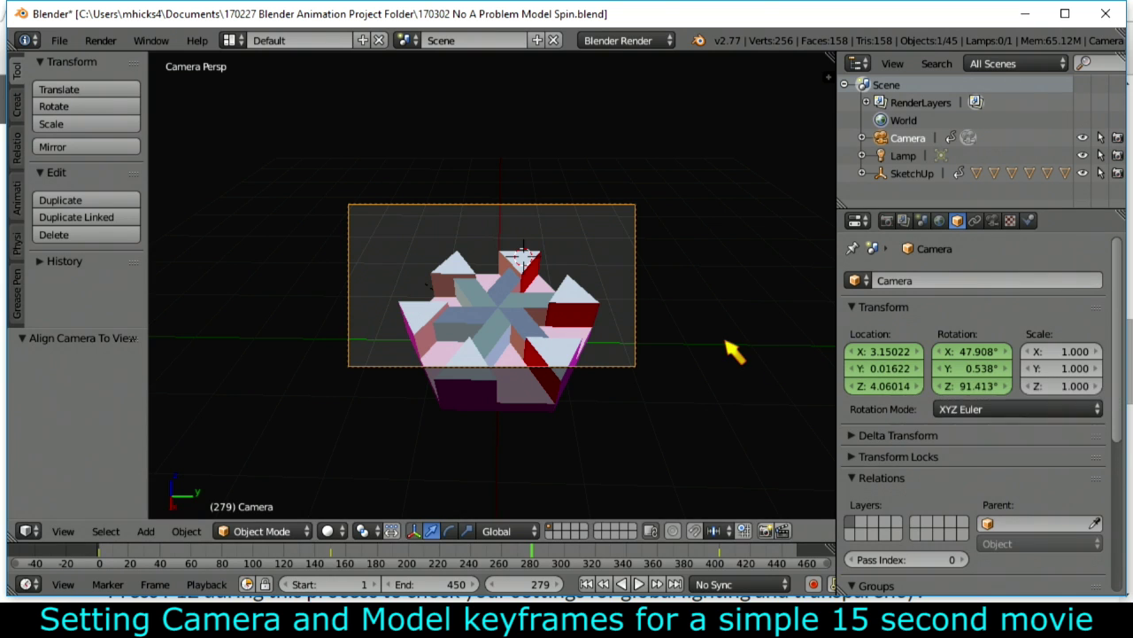
key(g)
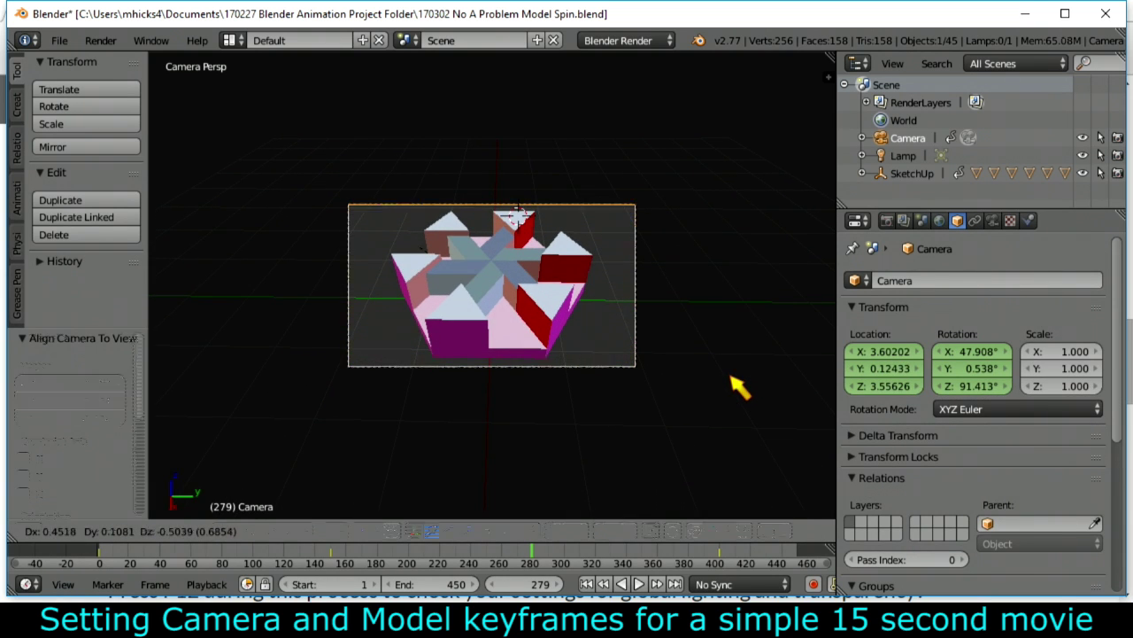
click(740, 384)
drag(904, 376, 917, 352)
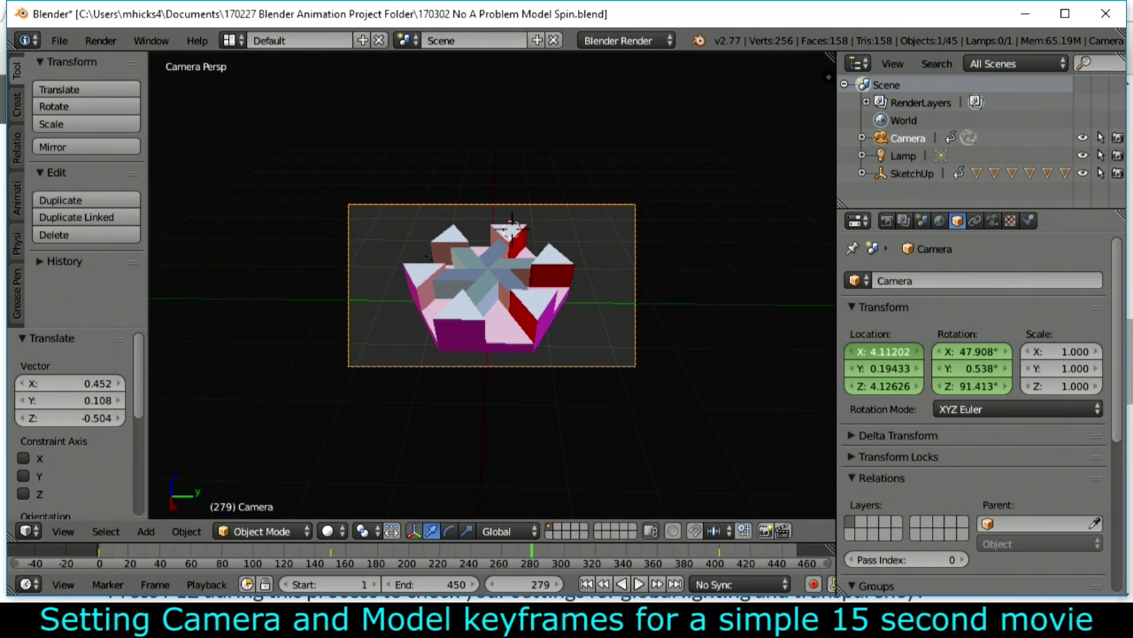
key(g)
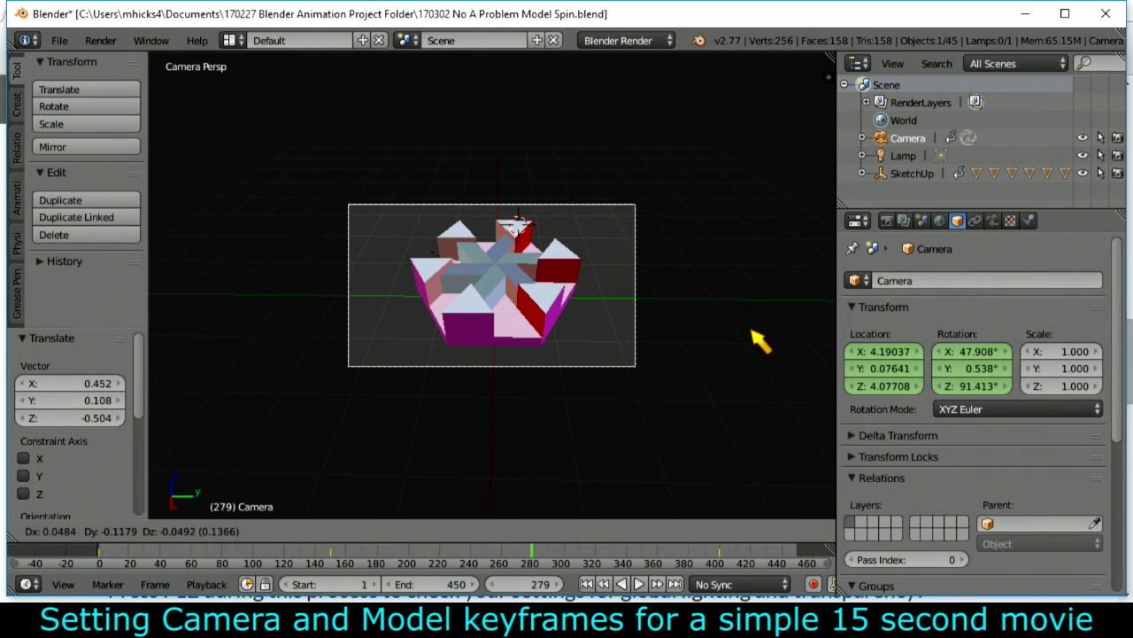
click(760, 341)
Insert location and rotation keyframes for the Camera at frame 279.
right_click(889, 371)
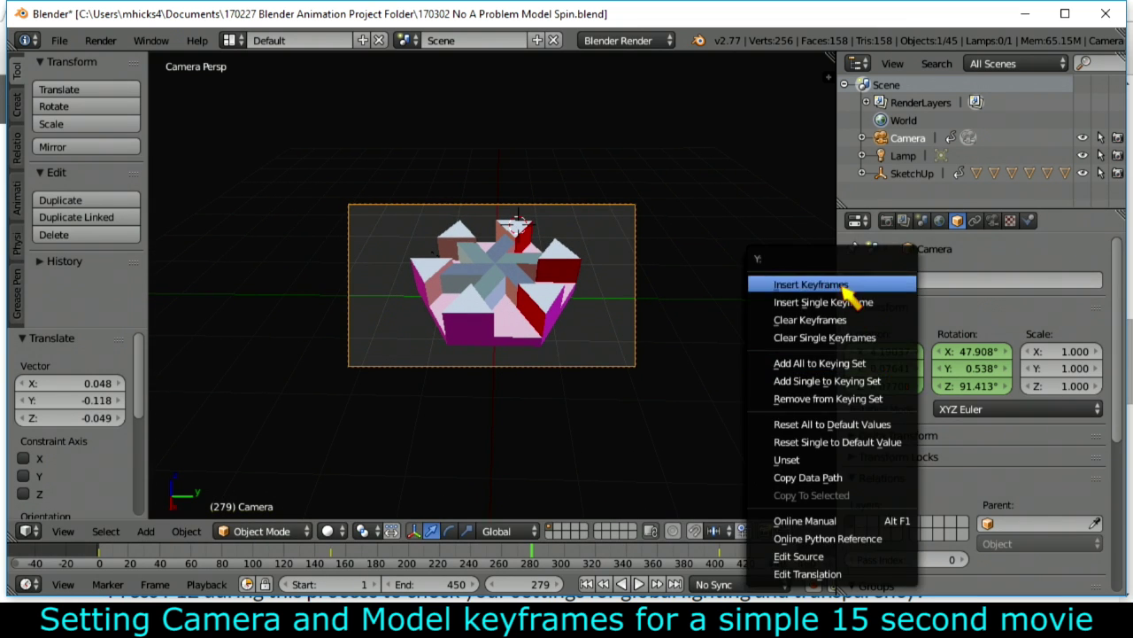
click(792, 283)
right_click(981, 376)
click(966, 296)
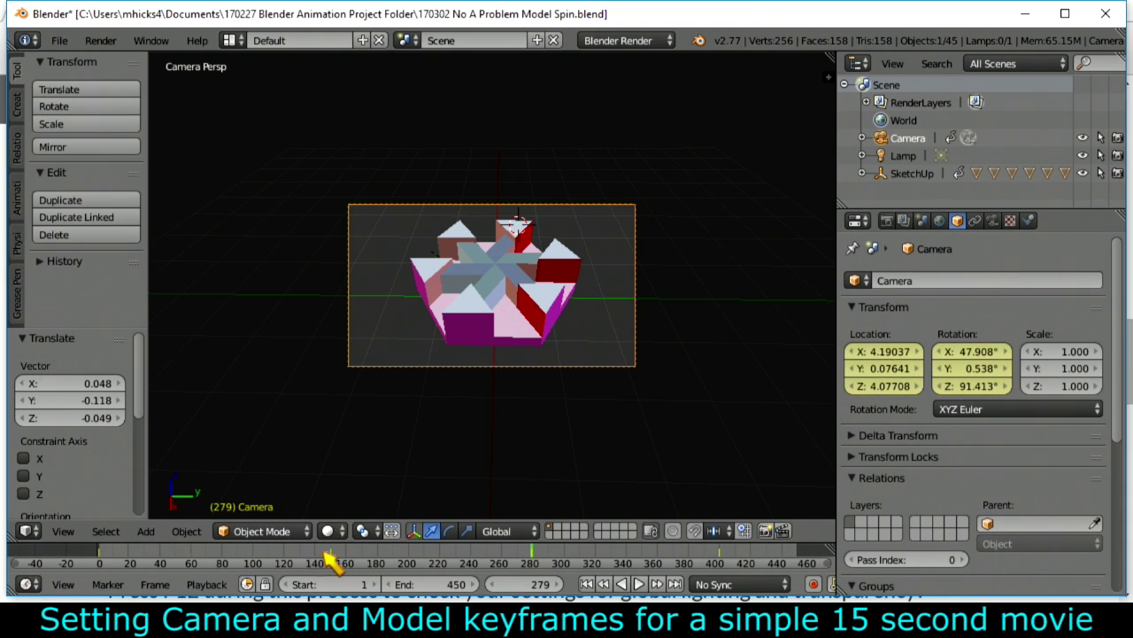
Scrub the timeline from about frame 170 to frame 449 to check the model's framing during the camera rise.
click(372, 558)
key(alt+a)
drag(376, 552, 620, 560)
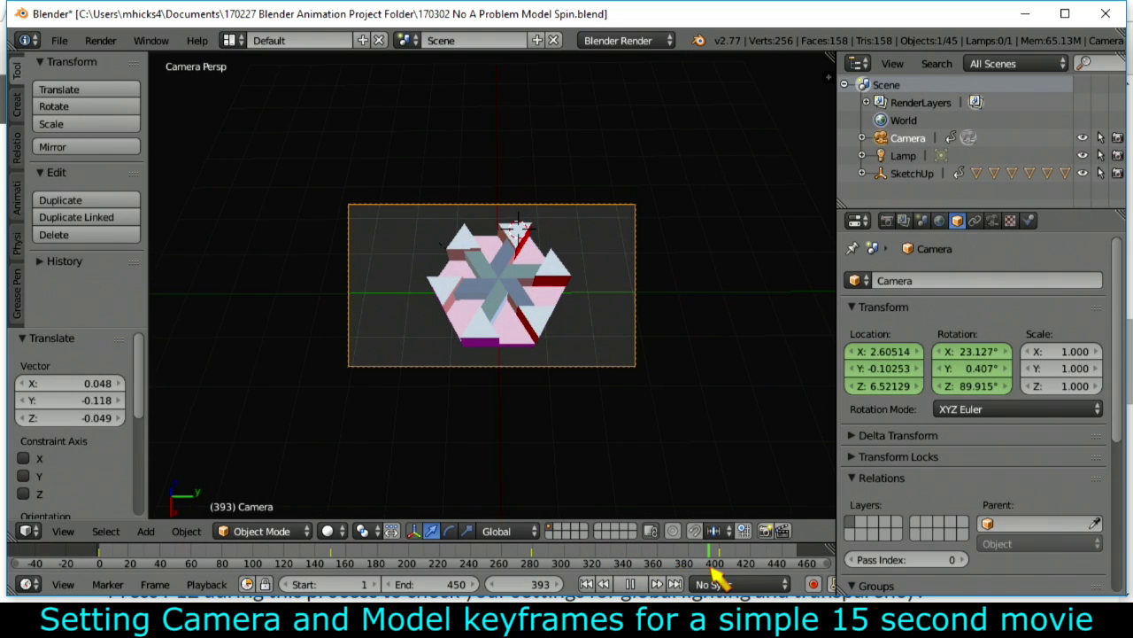
drag(686, 576, 805, 577)
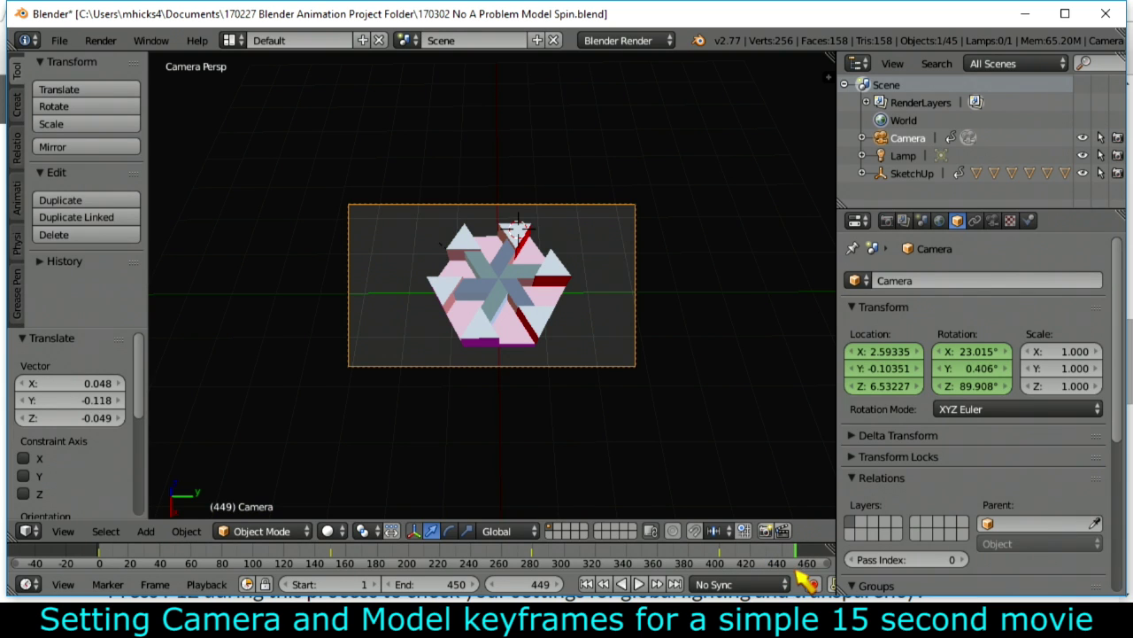
At frame 449, set the SketchUp model's Z rotation to 0° and insert rotation keyframes.
click(911, 173)
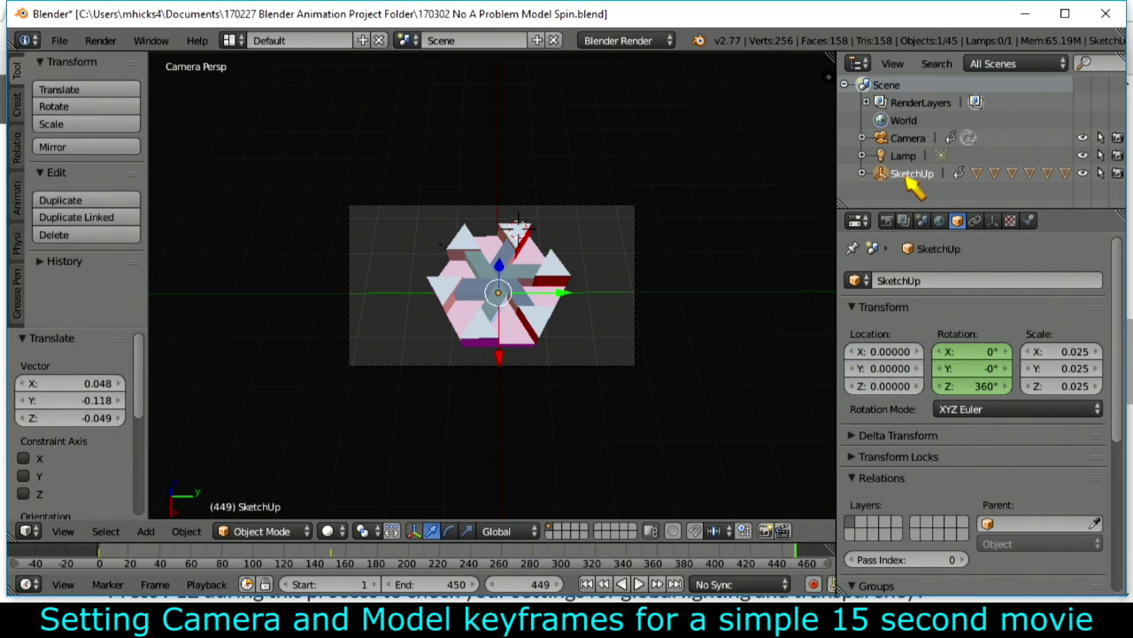
click(984, 386)
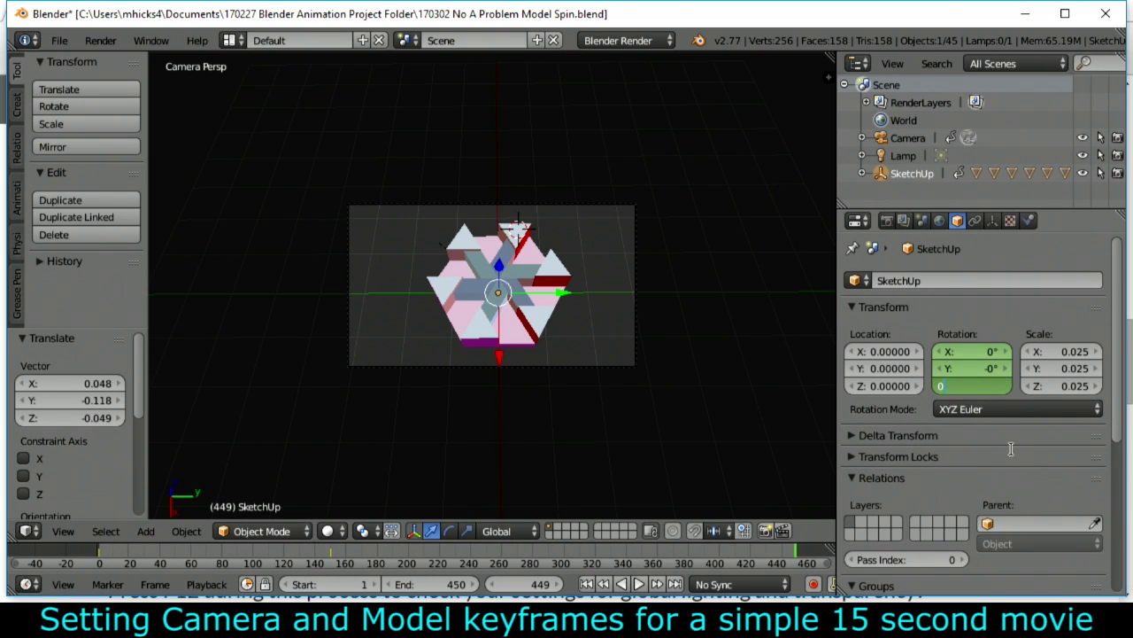
key(Return)
right_click(965, 373)
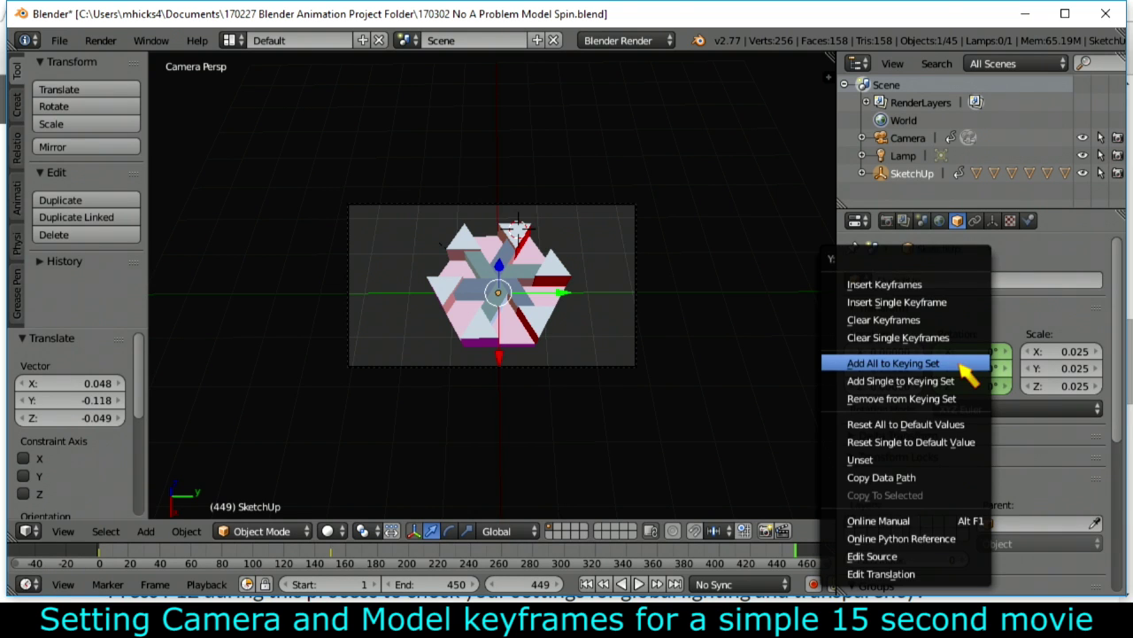
click(916, 290)
At frame 210, move the Camera to about X 4.04, Y 0.14, Z 1.99 to center the model in the frame.
drag(331, 558, 431, 571)
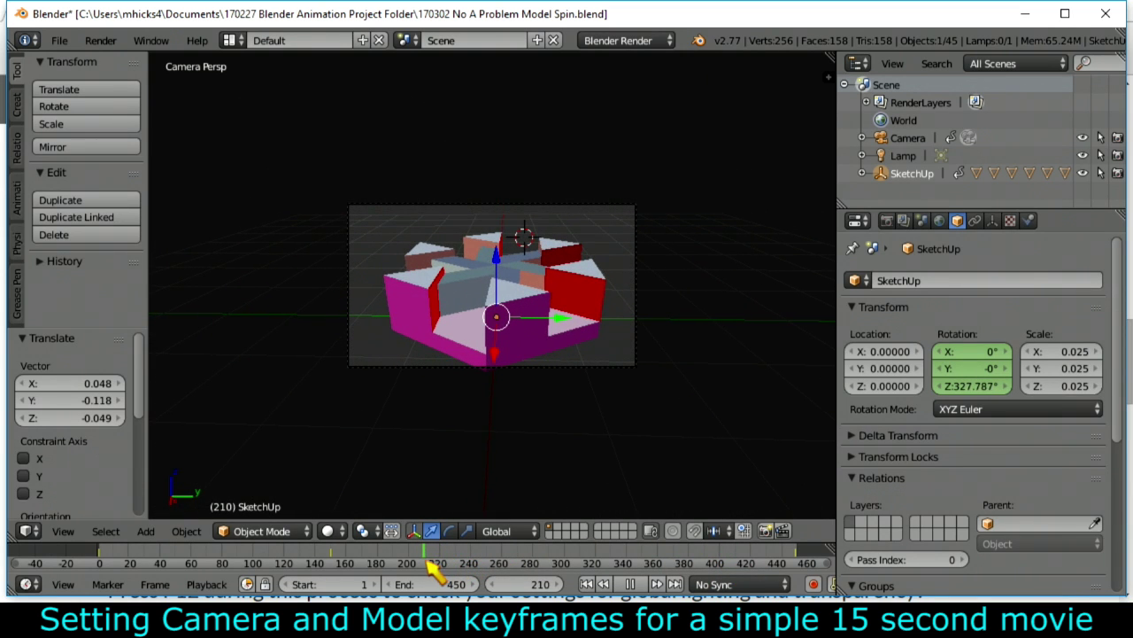
click(907, 140)
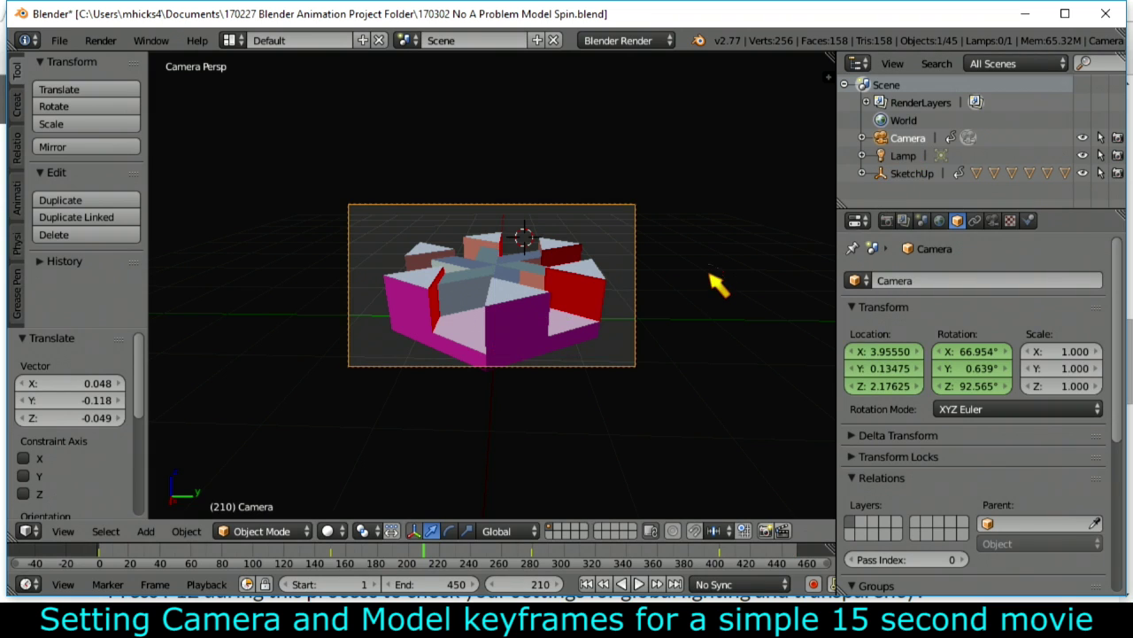
key(g)
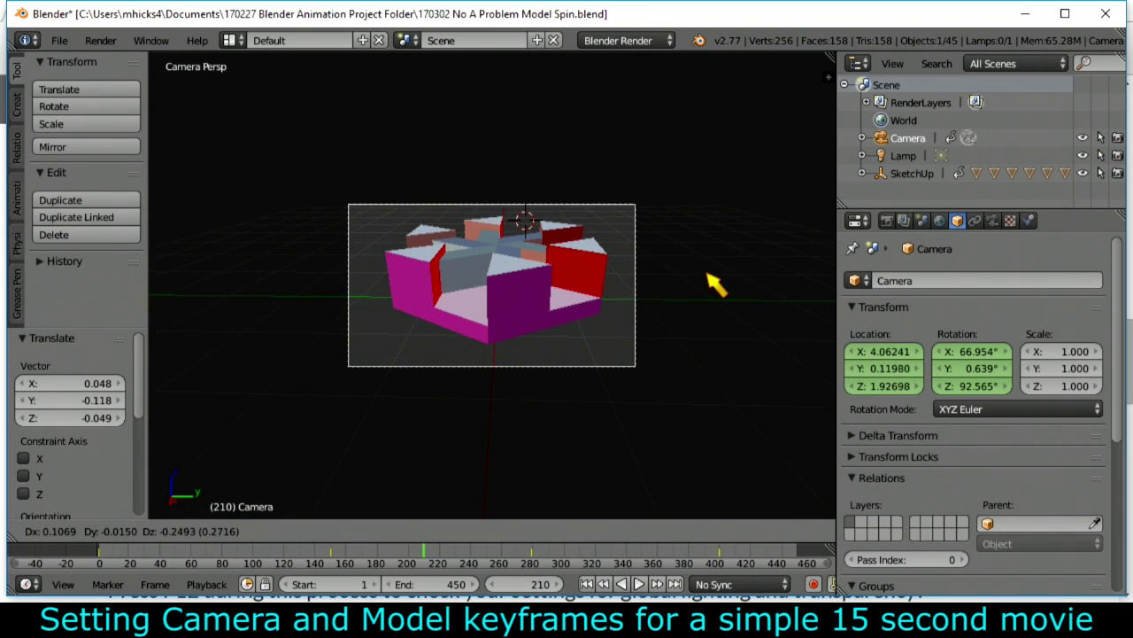
click(709, 273)
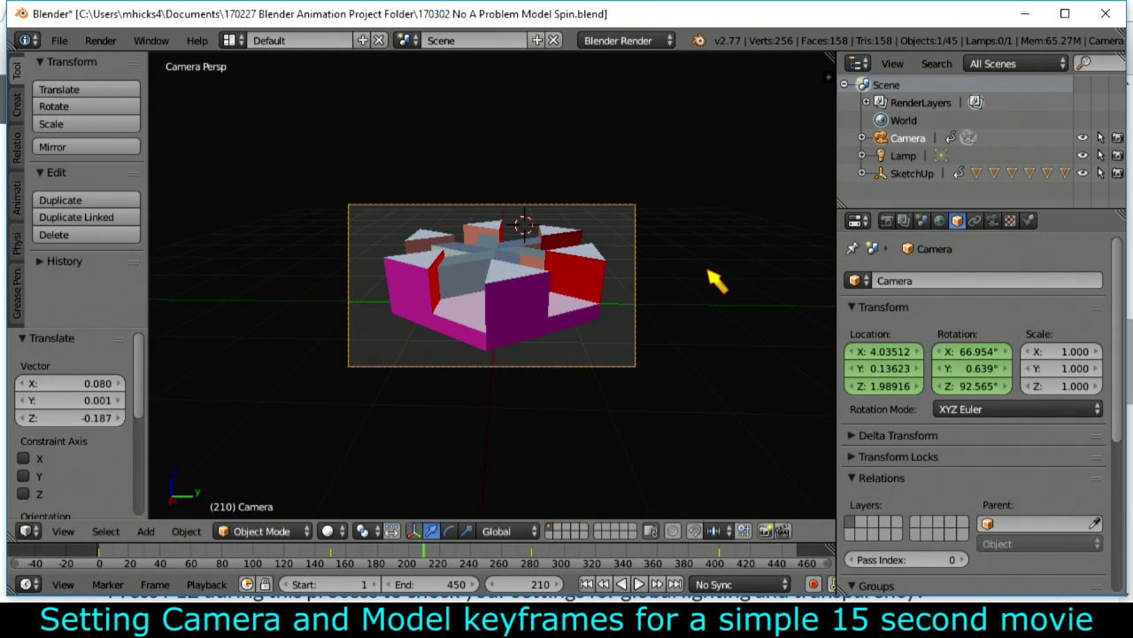
Insert location and rotation keyframes for the Camera at frame 210.
right_click(850, 368)
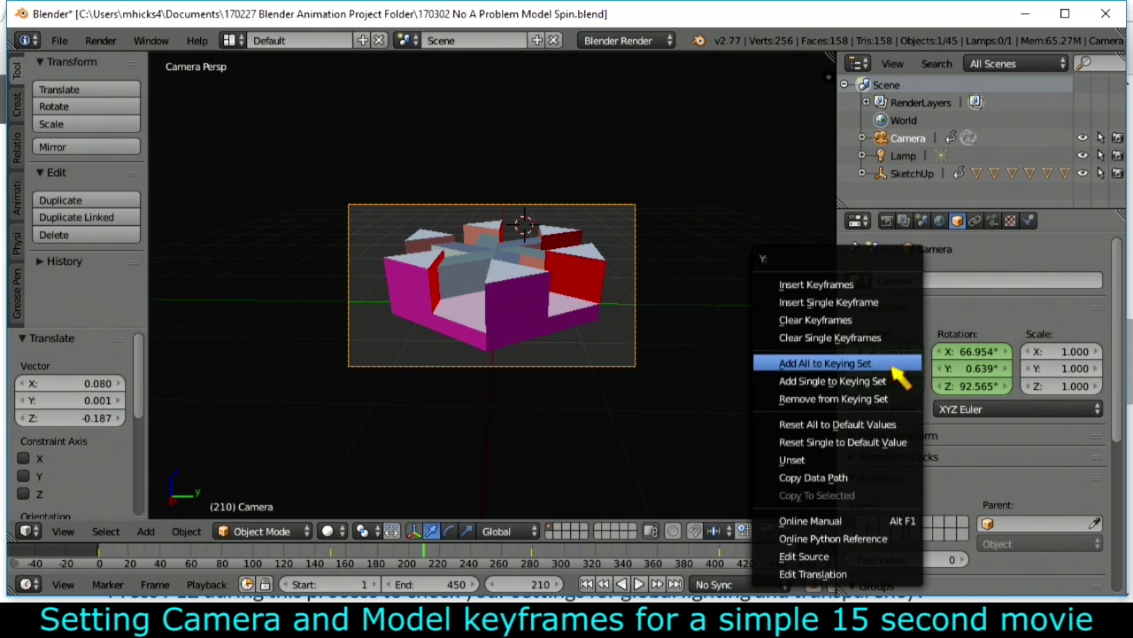
click(835, 284)
right_click(946, 354)
click(943, 286)
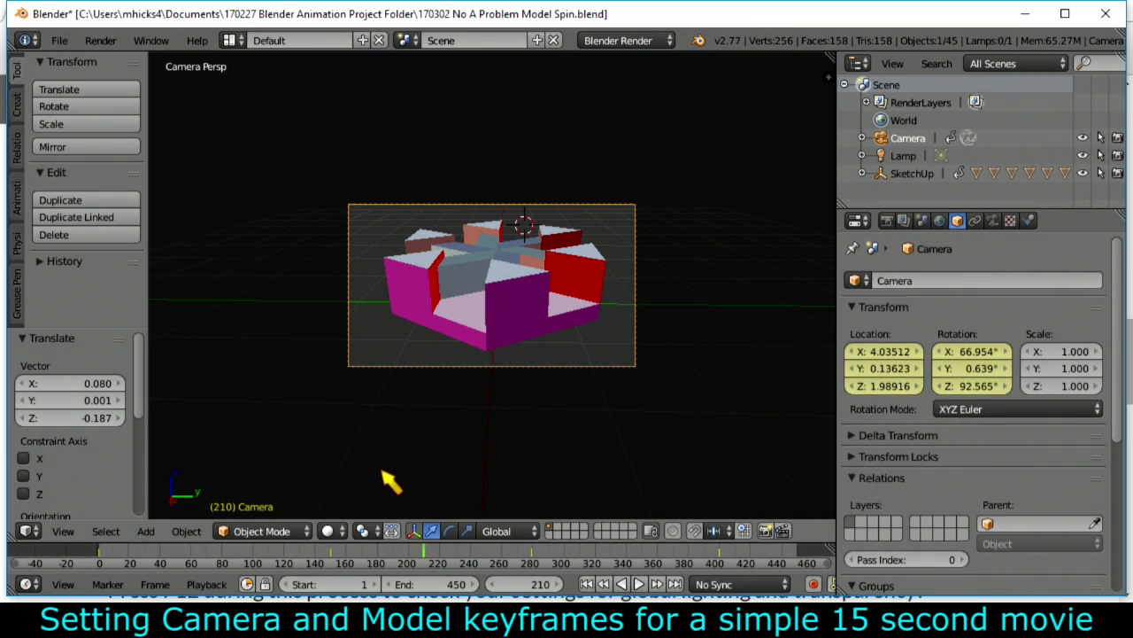
Play the animation from frame 0 with the camera view enlarged to check the full movement, and stop it.
click(99, 561)
scroll(728, 345, up, 3)
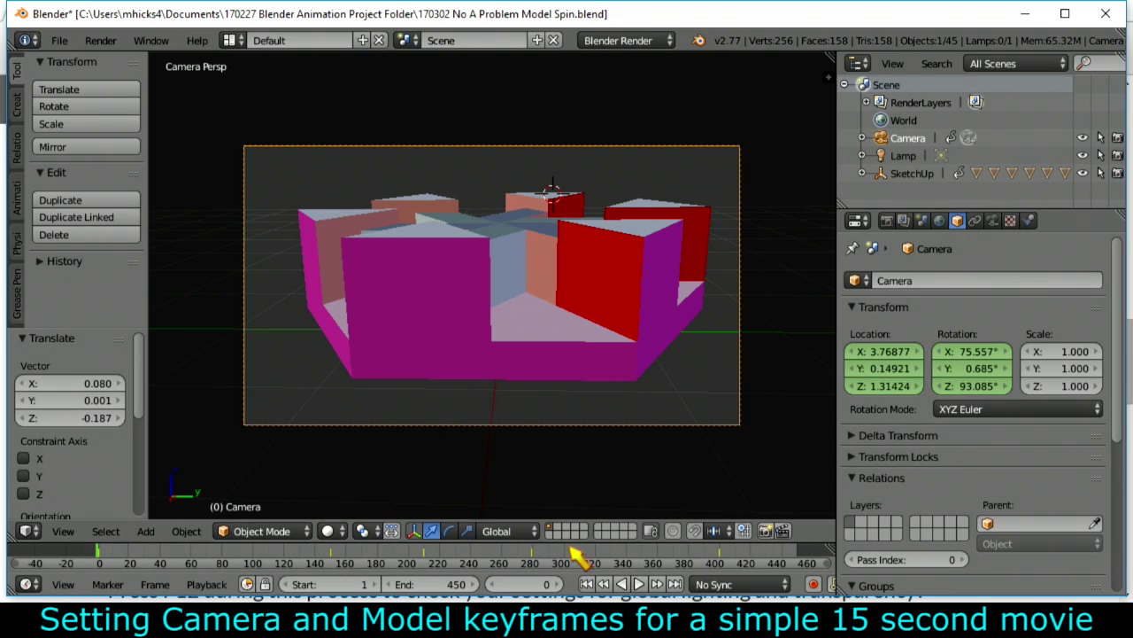
click(642, 585)
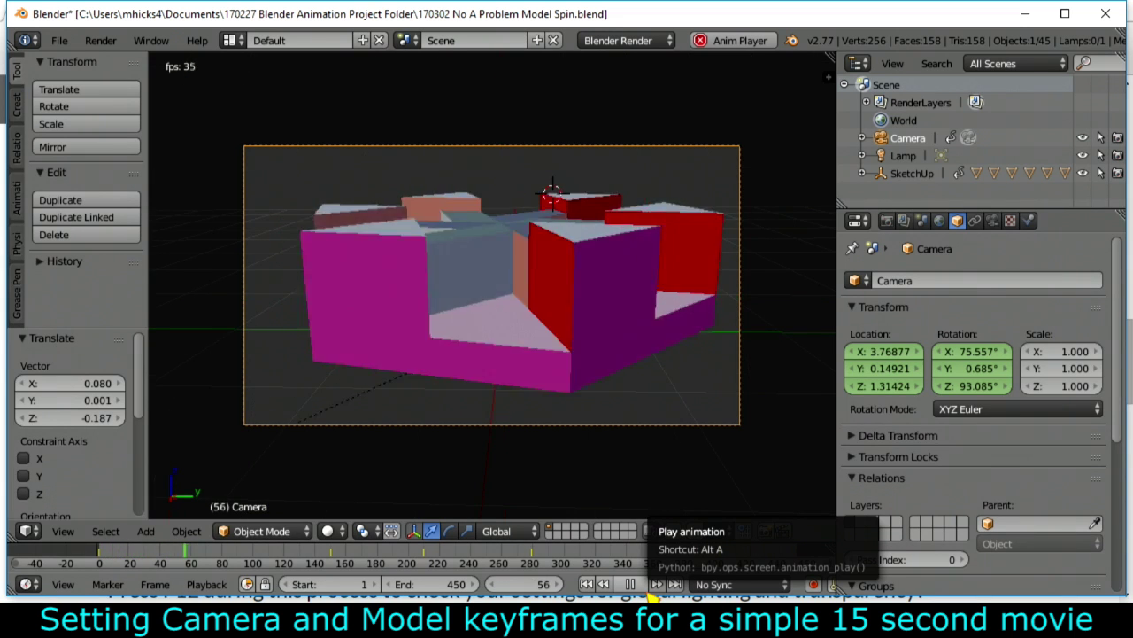
click(631, 584)
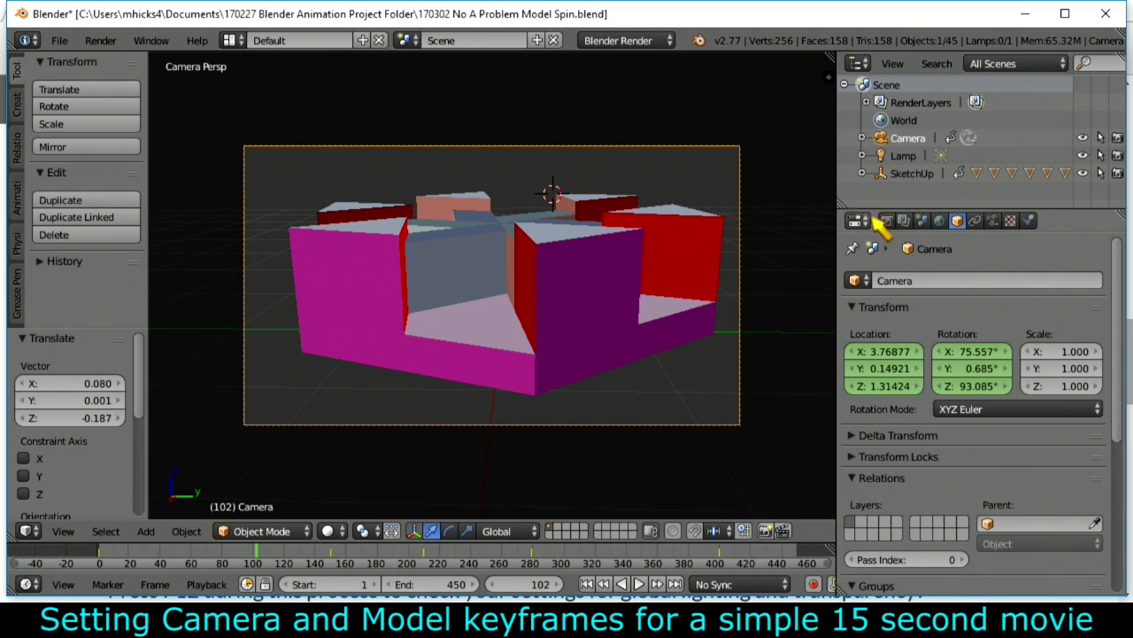
Save the project as a new file named 170306 No A Problem Model Spin.blend in the same folder.
click(59, 41)
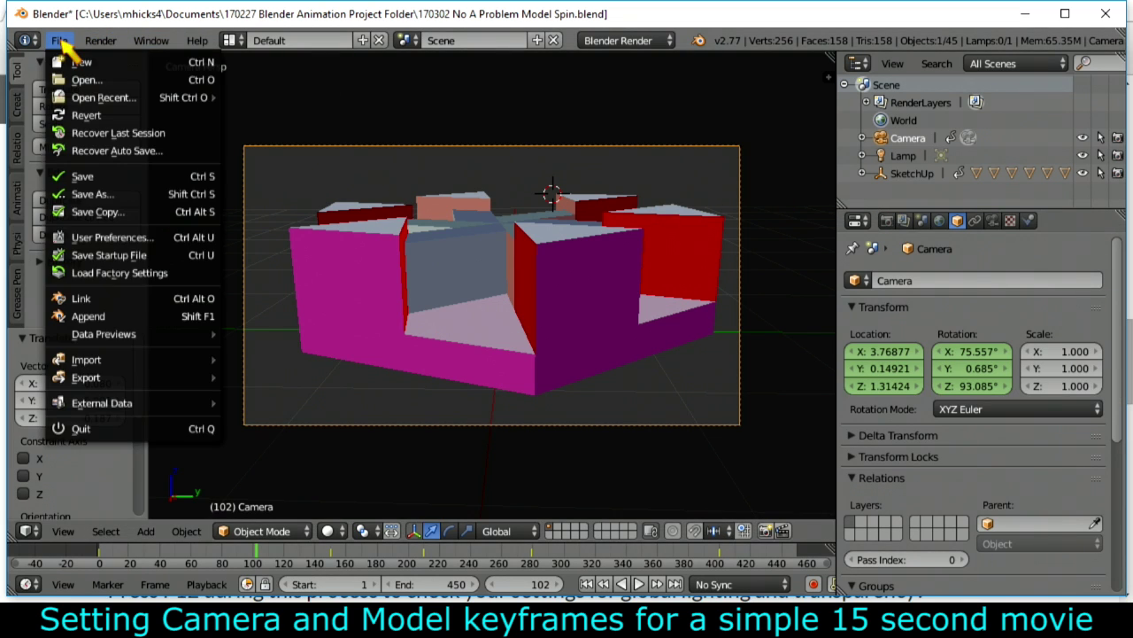
click(89, 198)
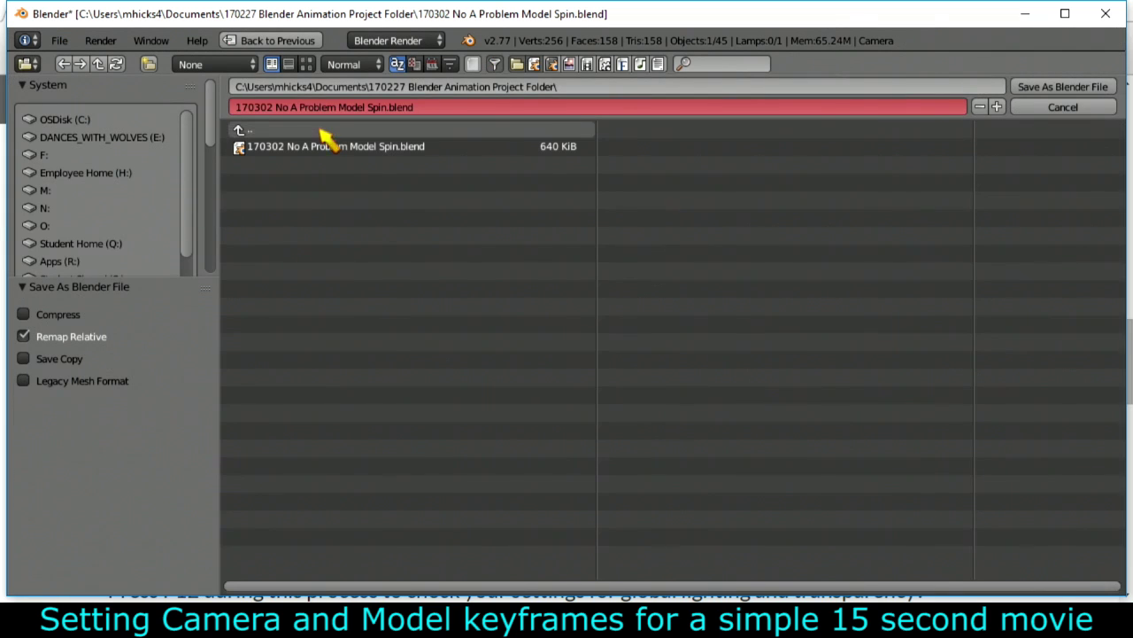
click(271, 108)
click(270, 108)
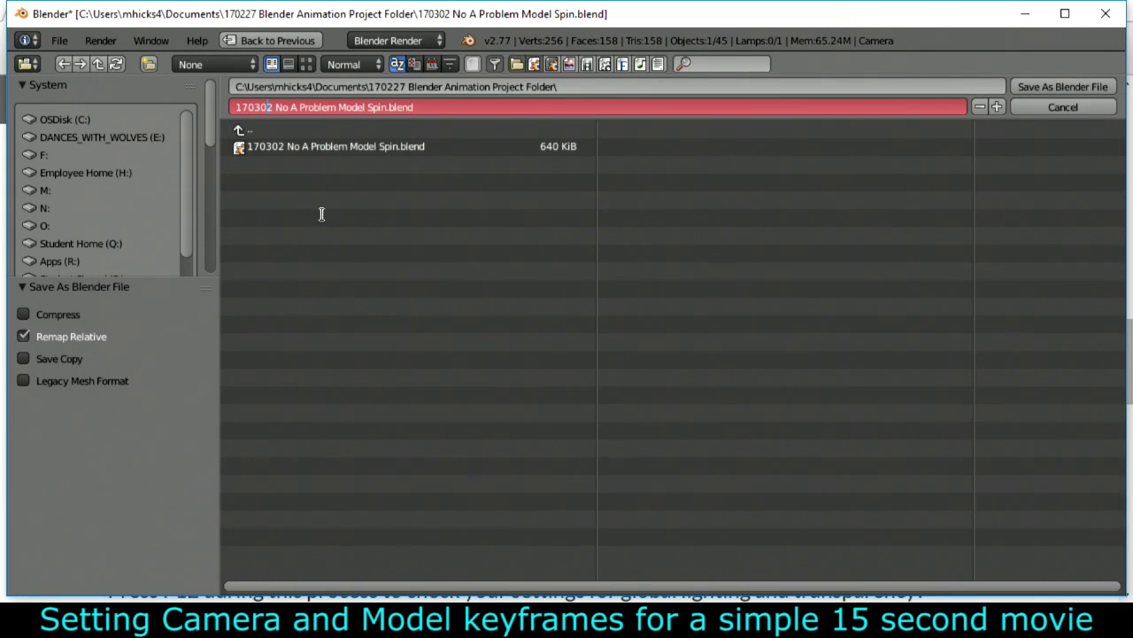
click(1043, 92)
click(1052, 88)
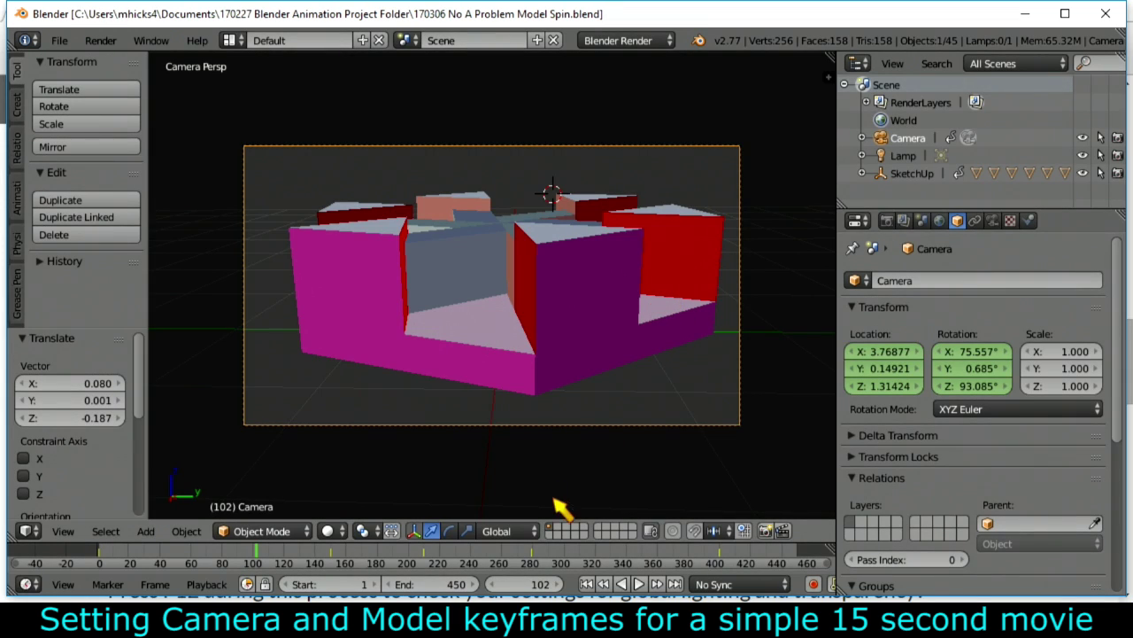
Render the full animation as a low-resolution test with the current render settings.
click(888, 221)
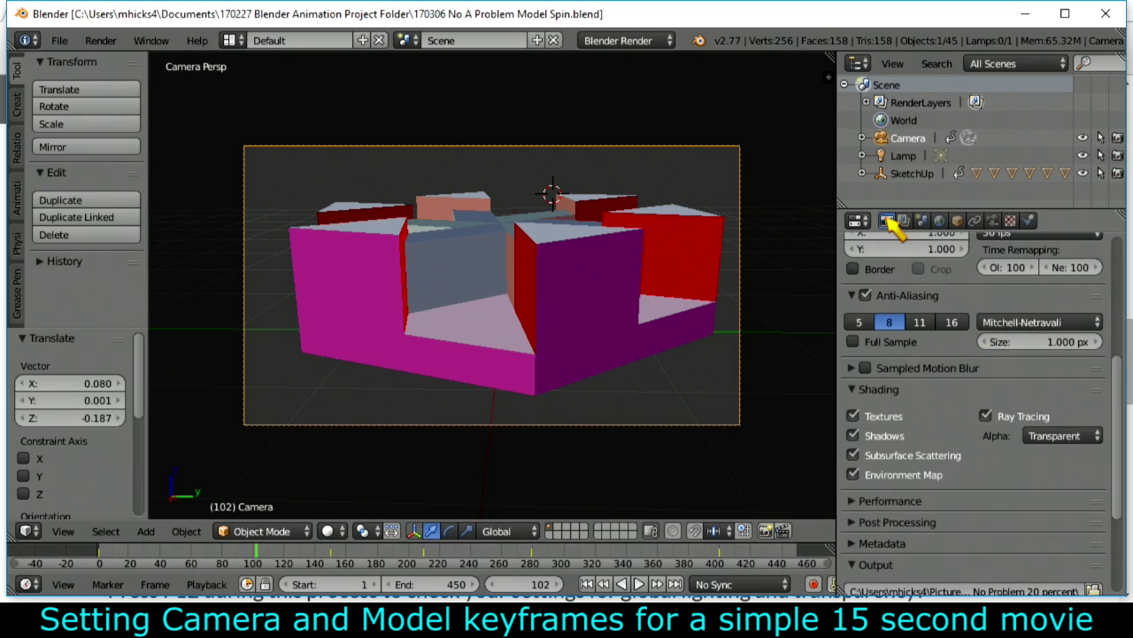
click(113, 42)
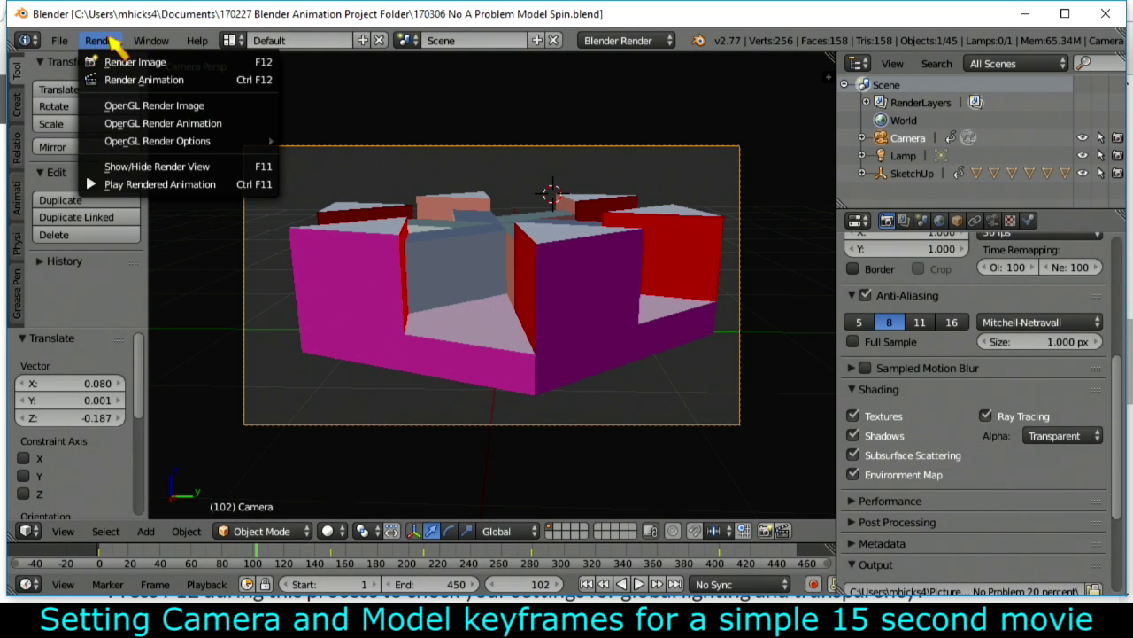
click(112, 77)
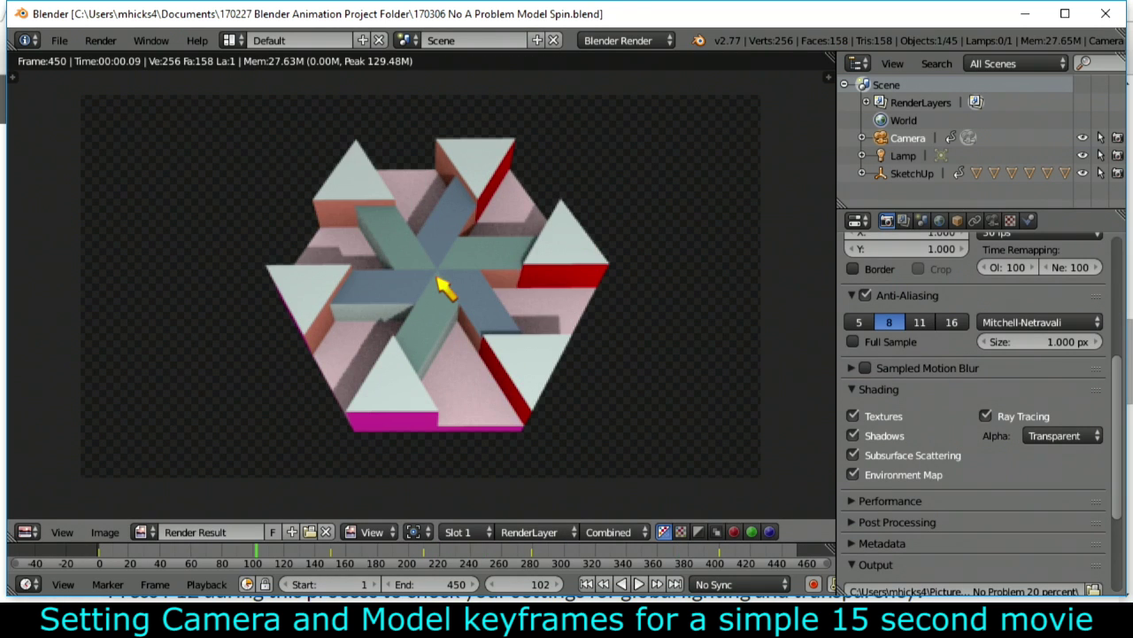
Play back the rendered animation to review it, and close the playback window.
click(115, 44)
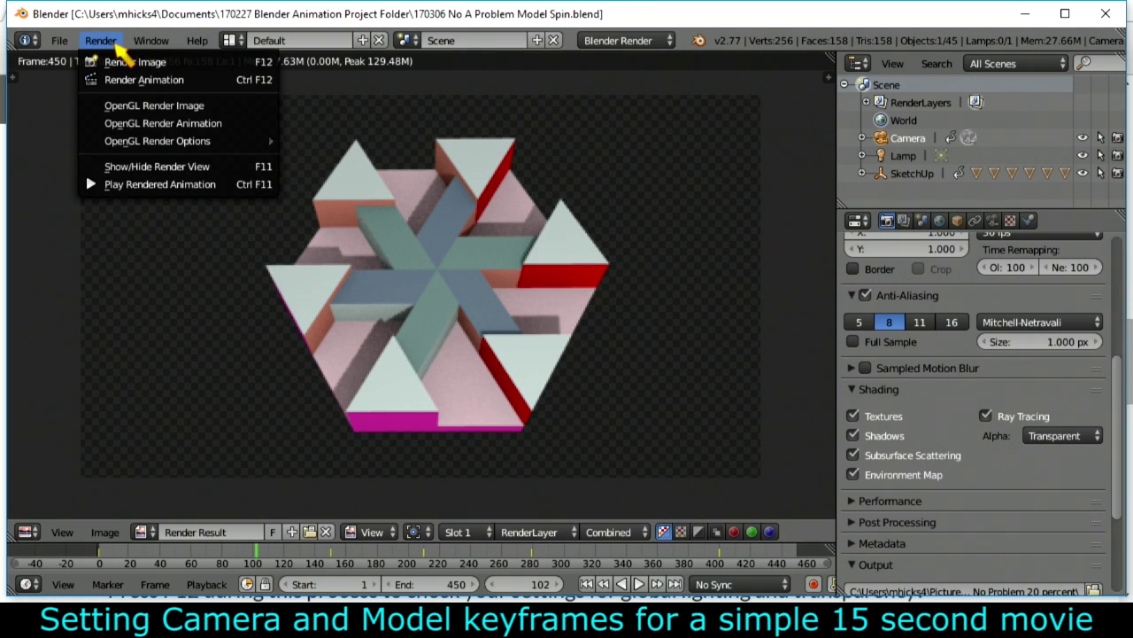
click(124, 186)
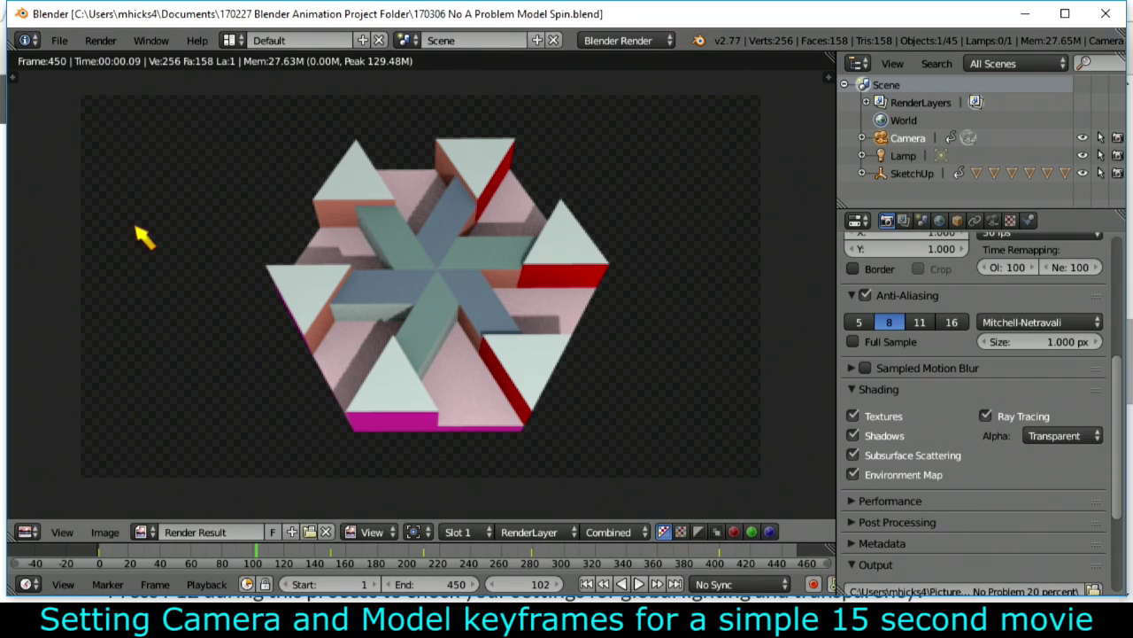
click(286, 390)
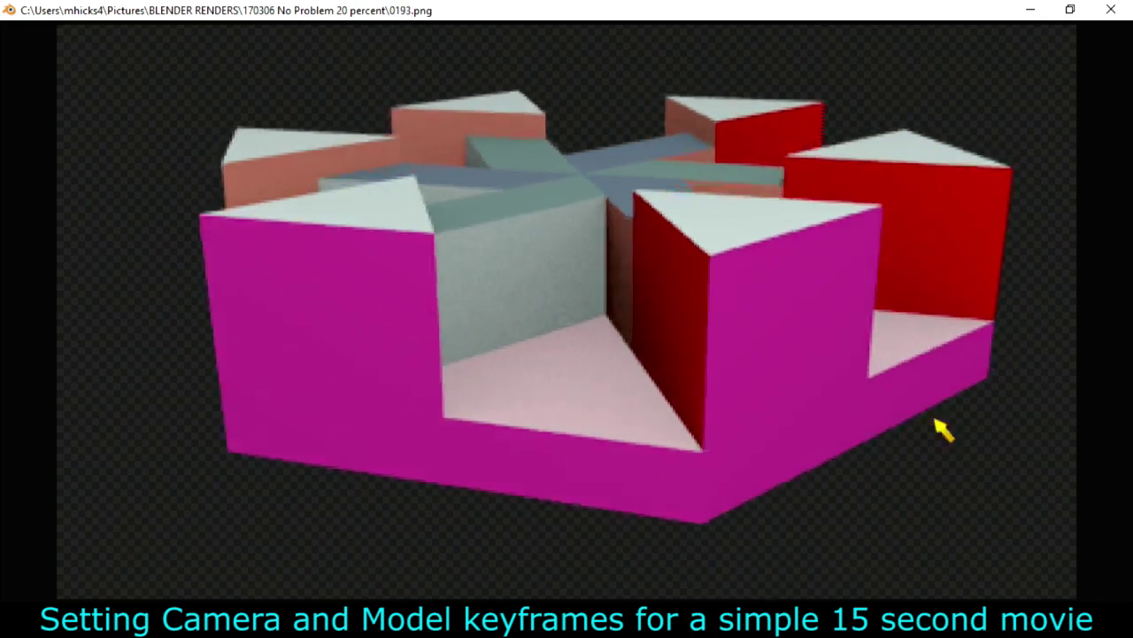
click(1111, 10)
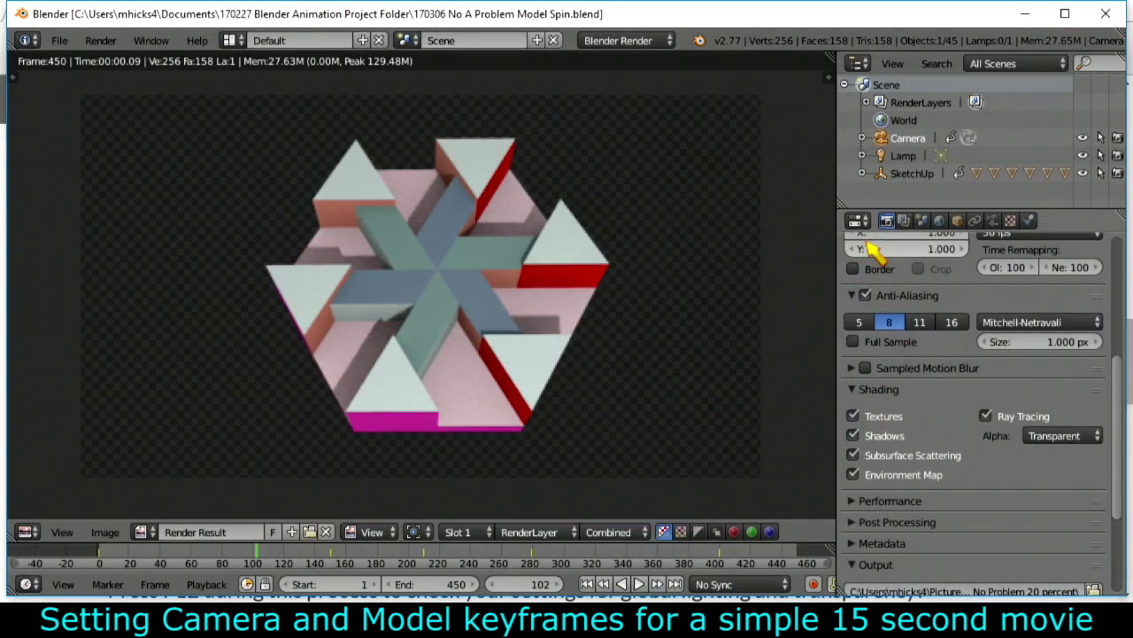
Set the render resolution scale to 100% and direct the output to a new BLENDER RENDERS subfolder named 170306 No Problem 100 percent HQ.
scroll(876, 301, up, 3)
mouse_move(890, 343)
mouse_down()
mouse_move(1125, 352)
mouse_move(1119, 540)
mouse_up()
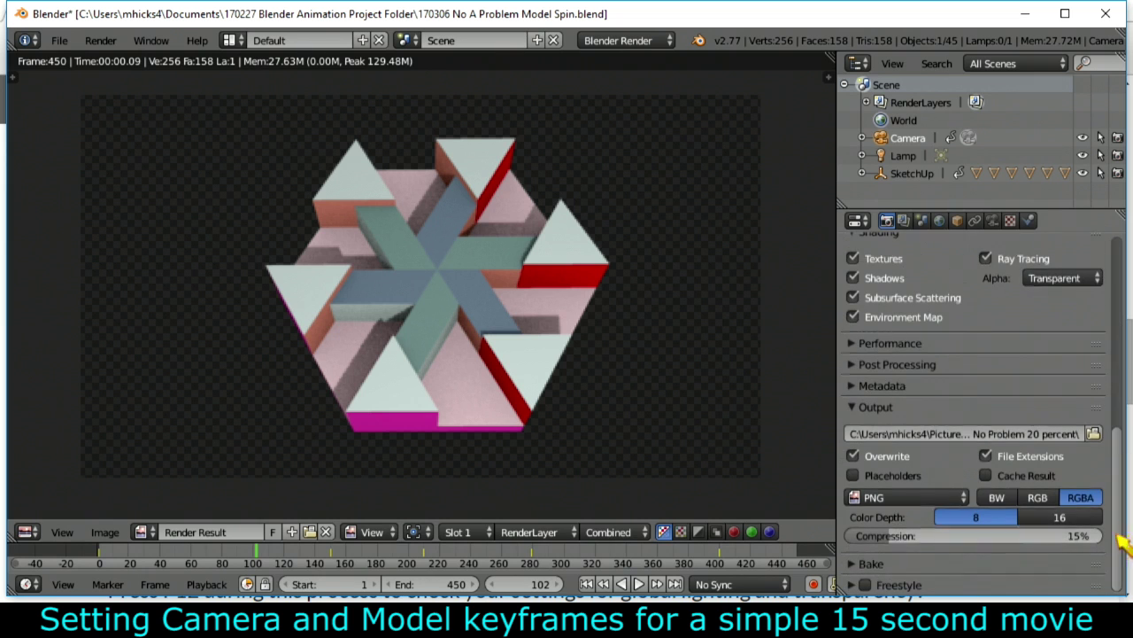
click(1093, 433)
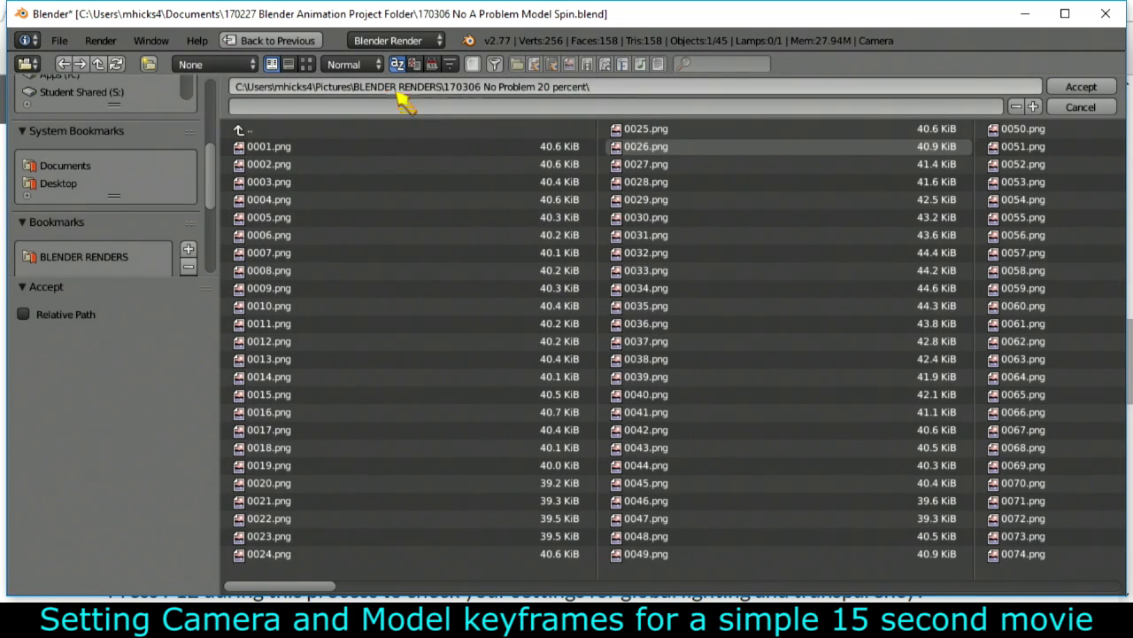
click(98, 64)
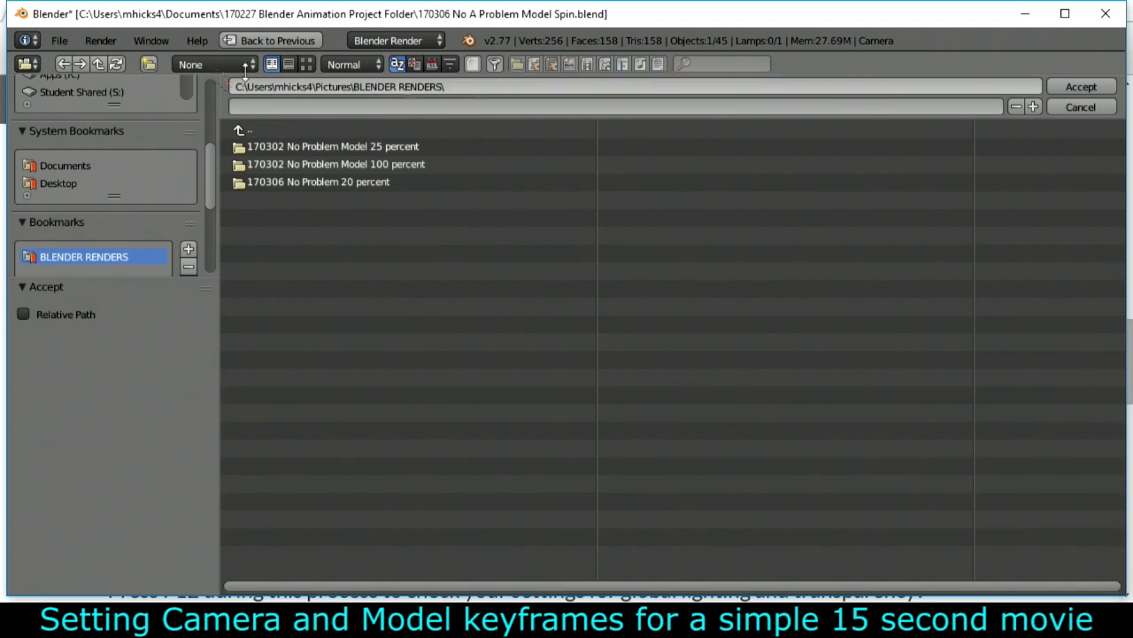
click(148, 64)
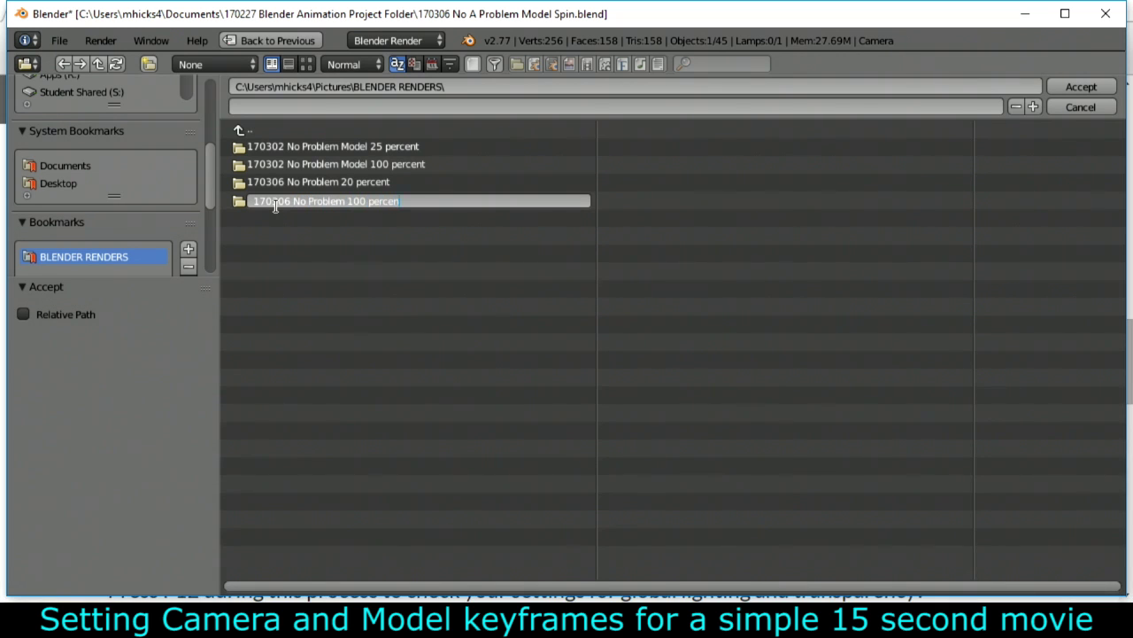
key(Return)
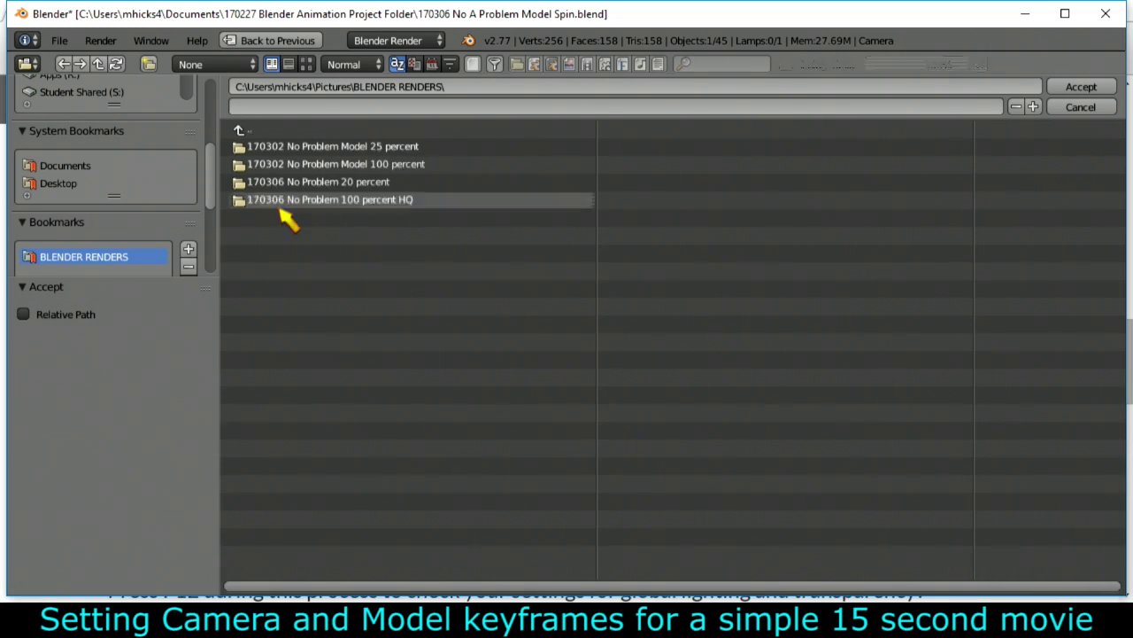
double_click(293, 202)
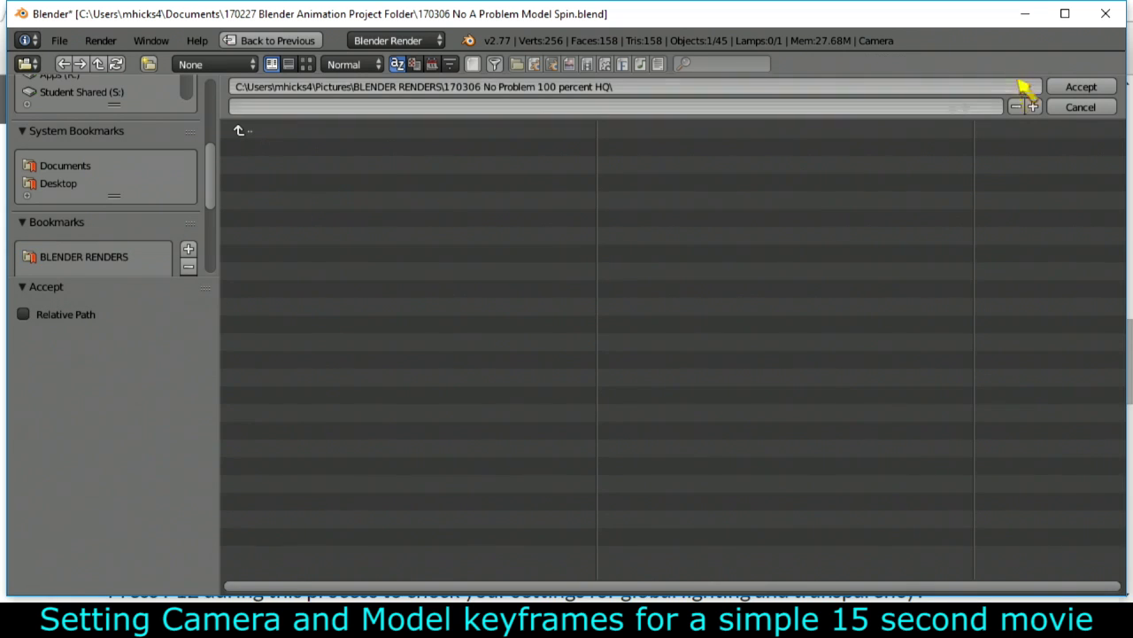
click(1081, 87)
Set the world's gather sampling to 20 samples, and return to the render settings.
click(940, 221)
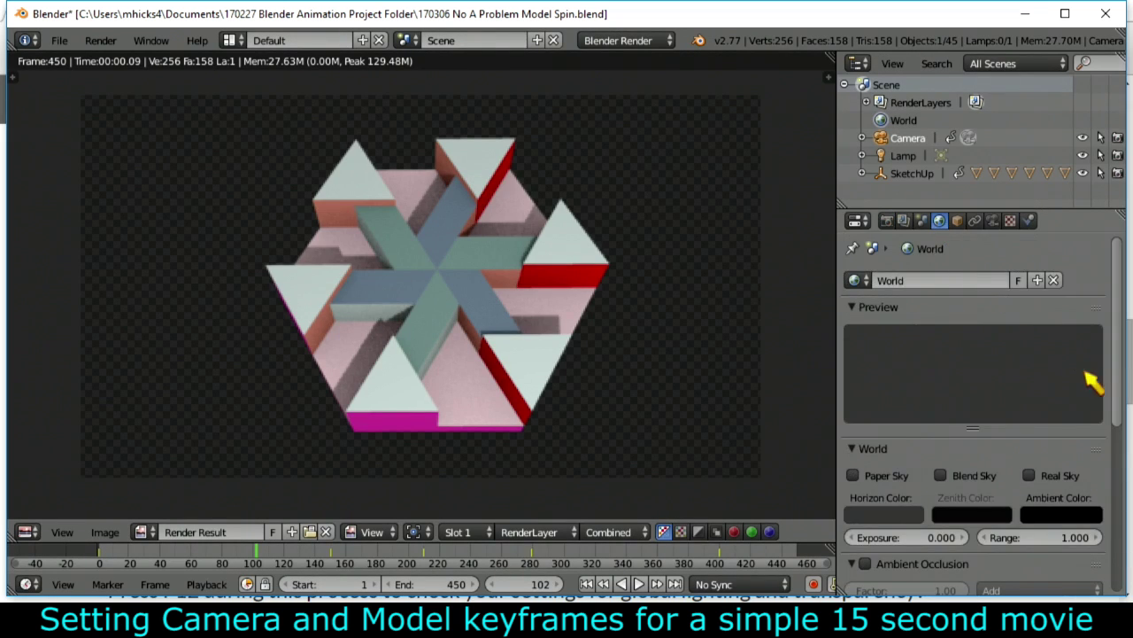
drag(1118, 379, 1118, 549)
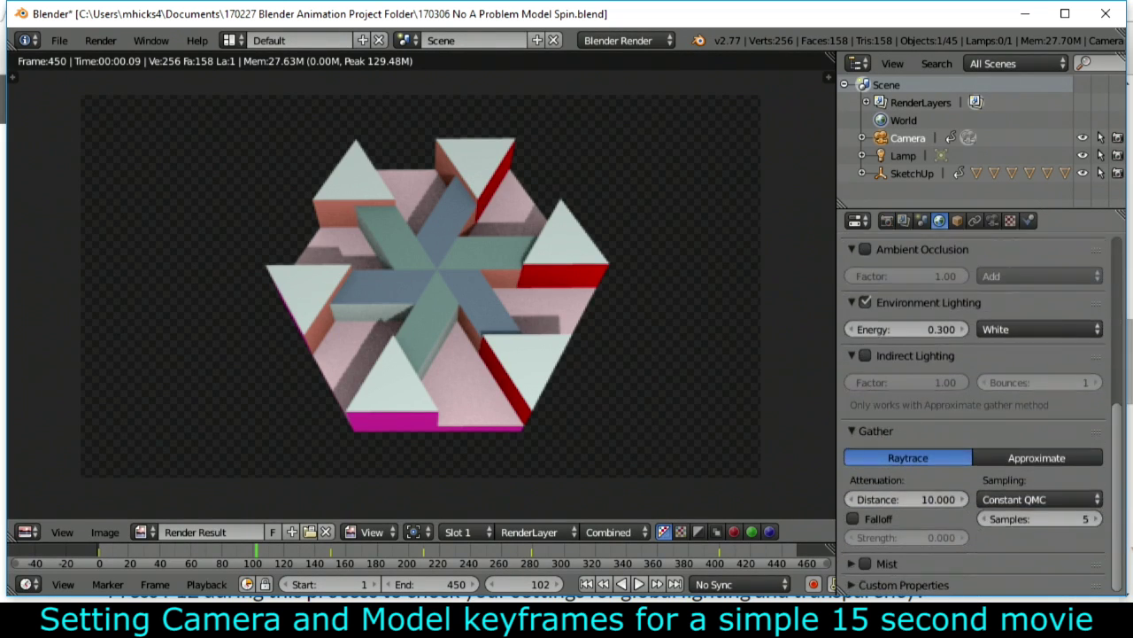
click(1088, 520)
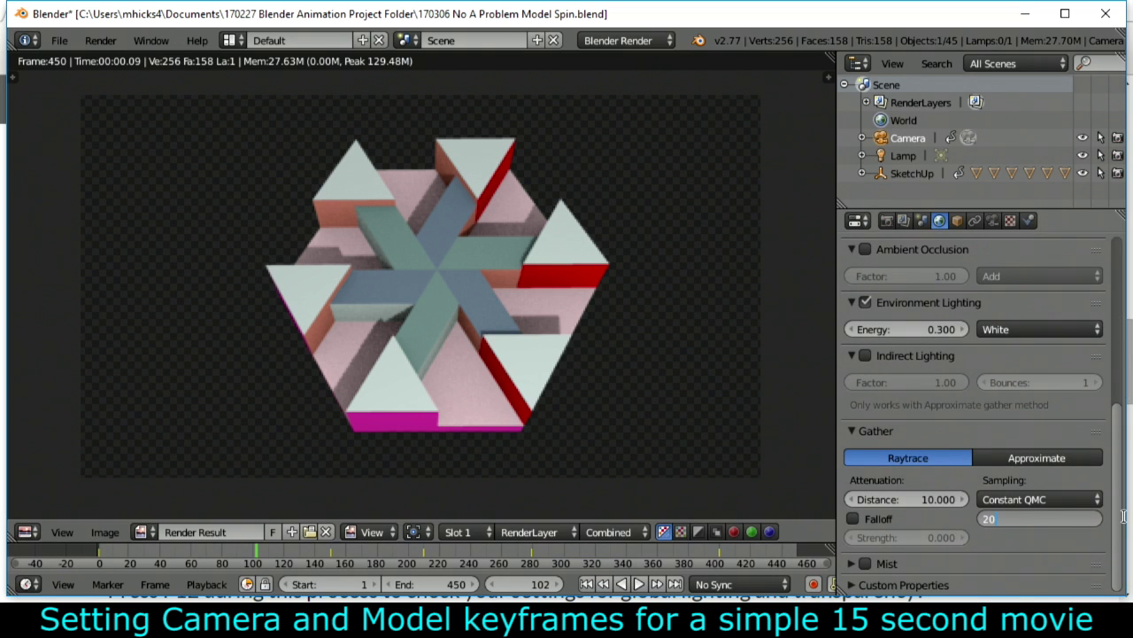
key(Return)
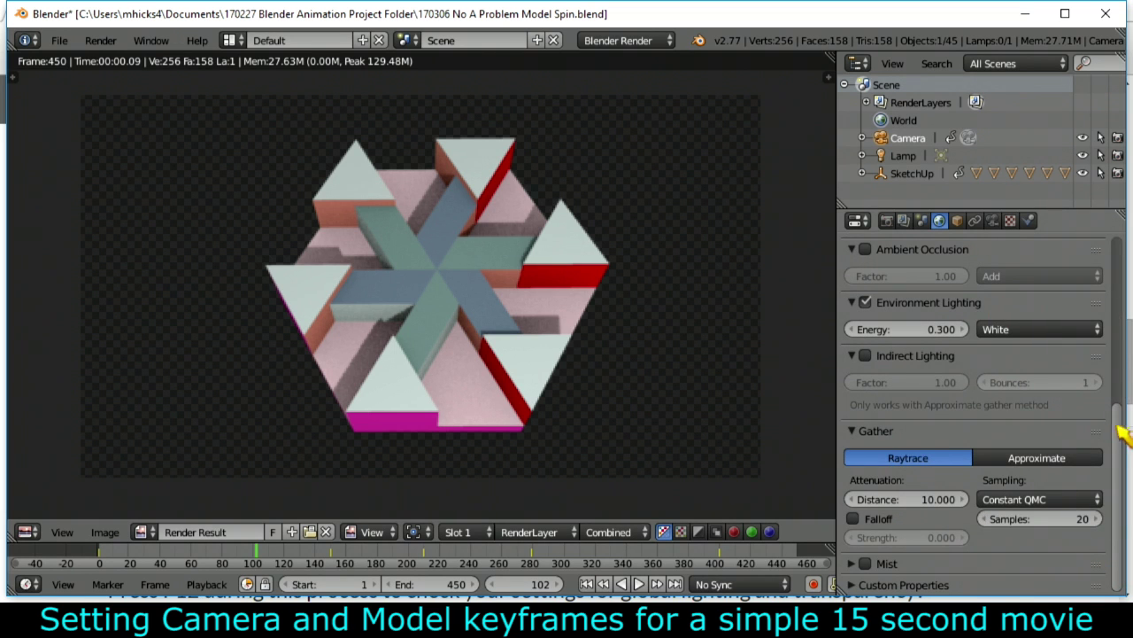
drag(1119, 434, 1116, 202)
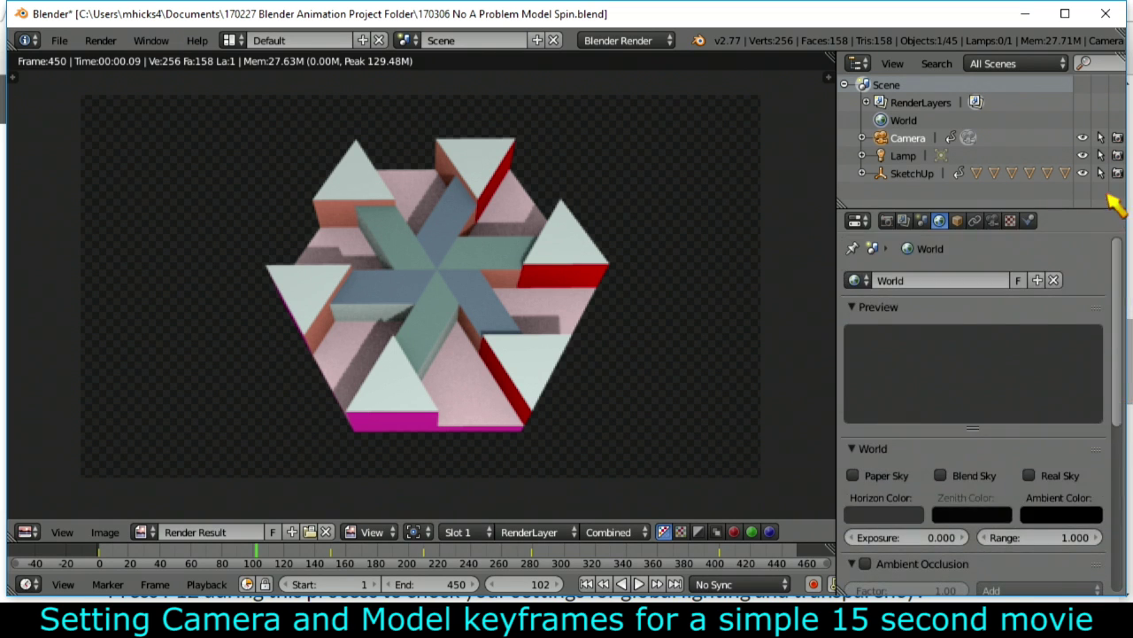
click(887, 221)
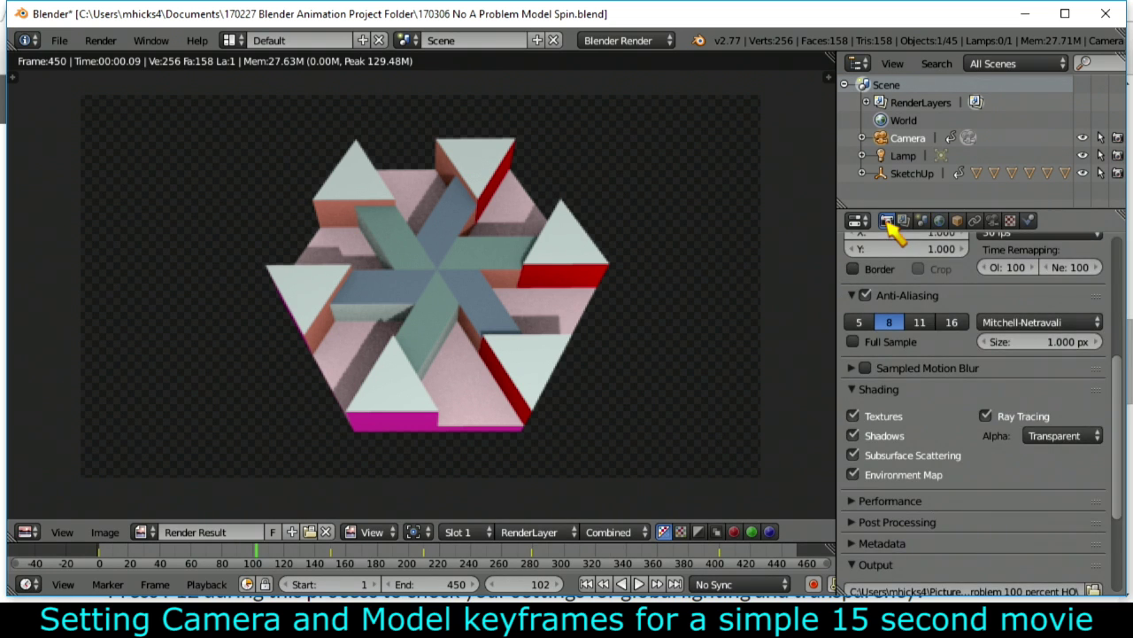
Save the project as a new file named 170306b HQ No A Problem Model Spin.blend in the same folder.
click(57, 41)
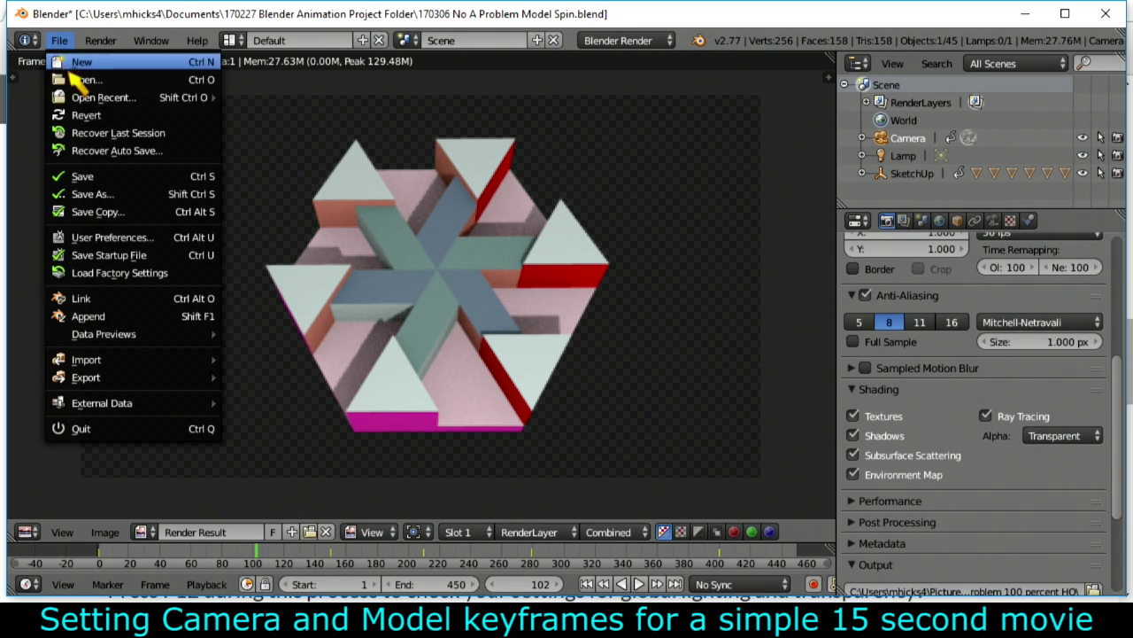
click(92, 194)
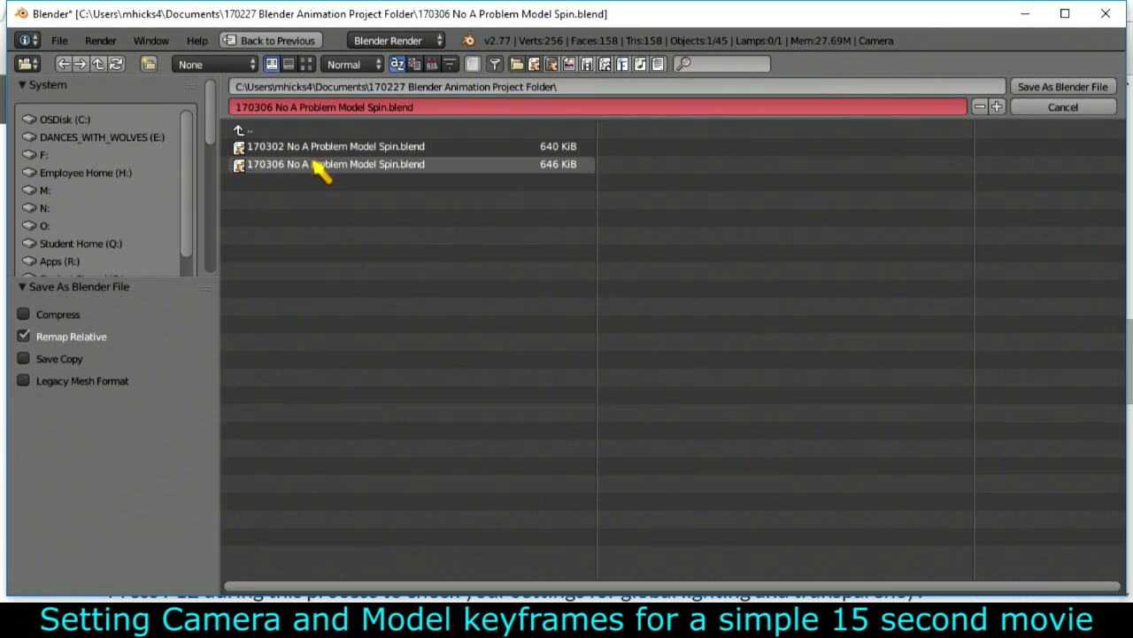
click(272, 107)
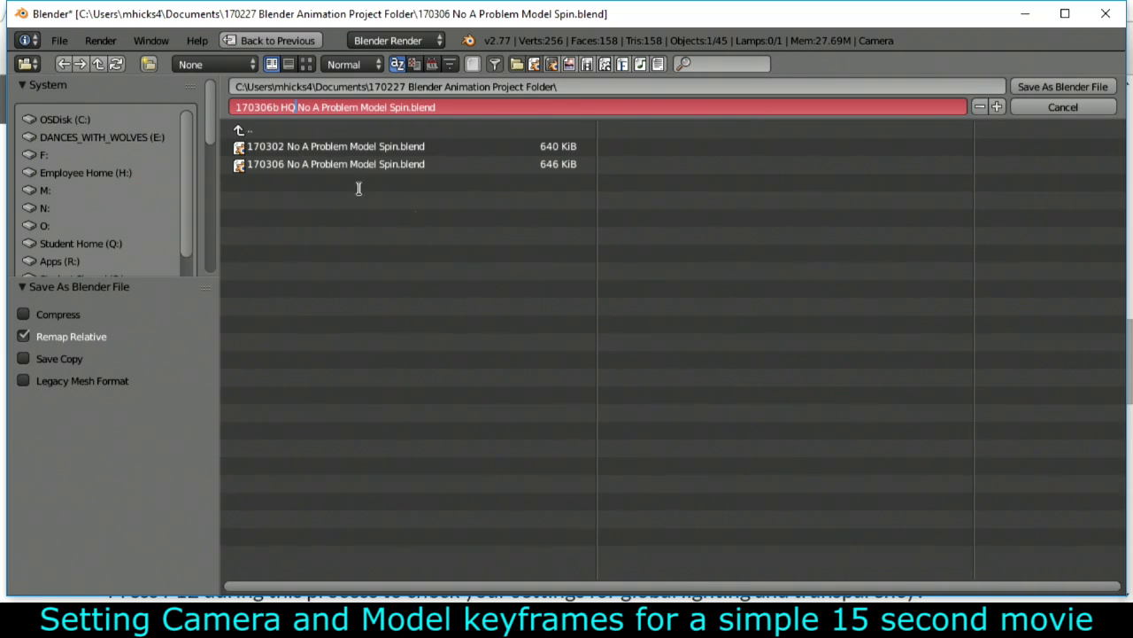
click(1075, 89)
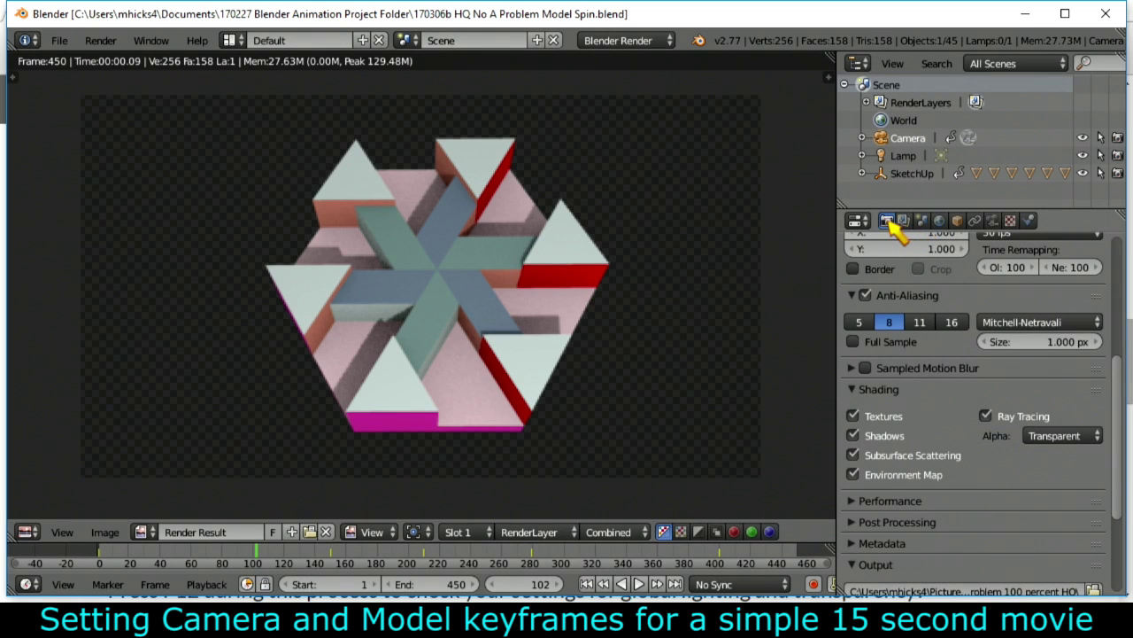
Start rendering the full 450-frame animation at 1920 × 1080 px and 100% resolution.
drag(1121, 387, 1121, 260)
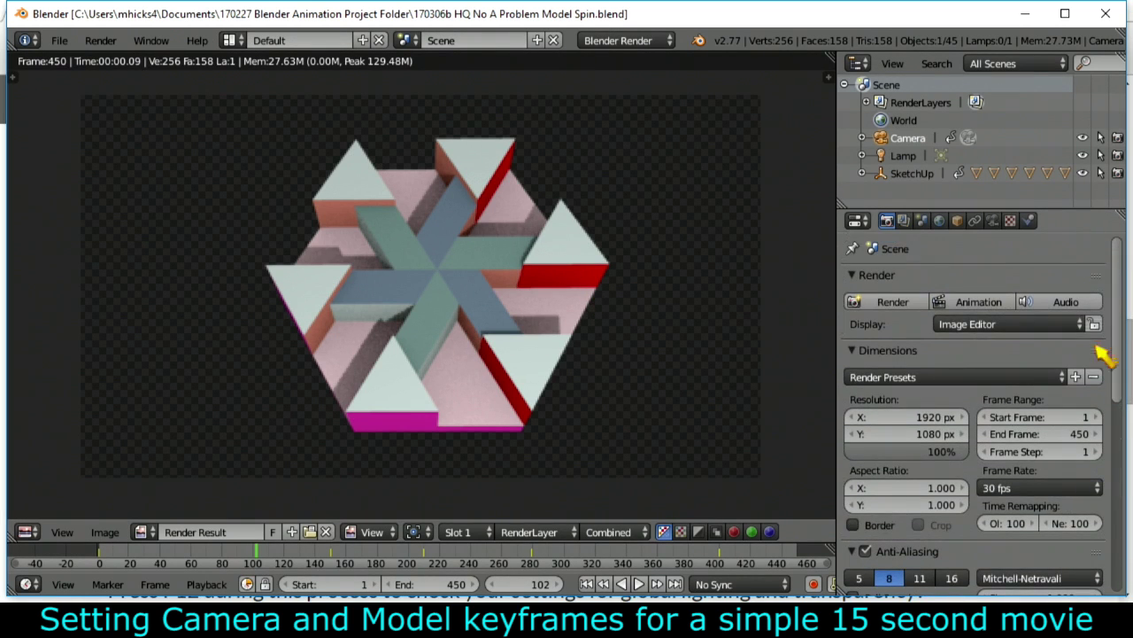
click(101, 40)
click(146, 79)
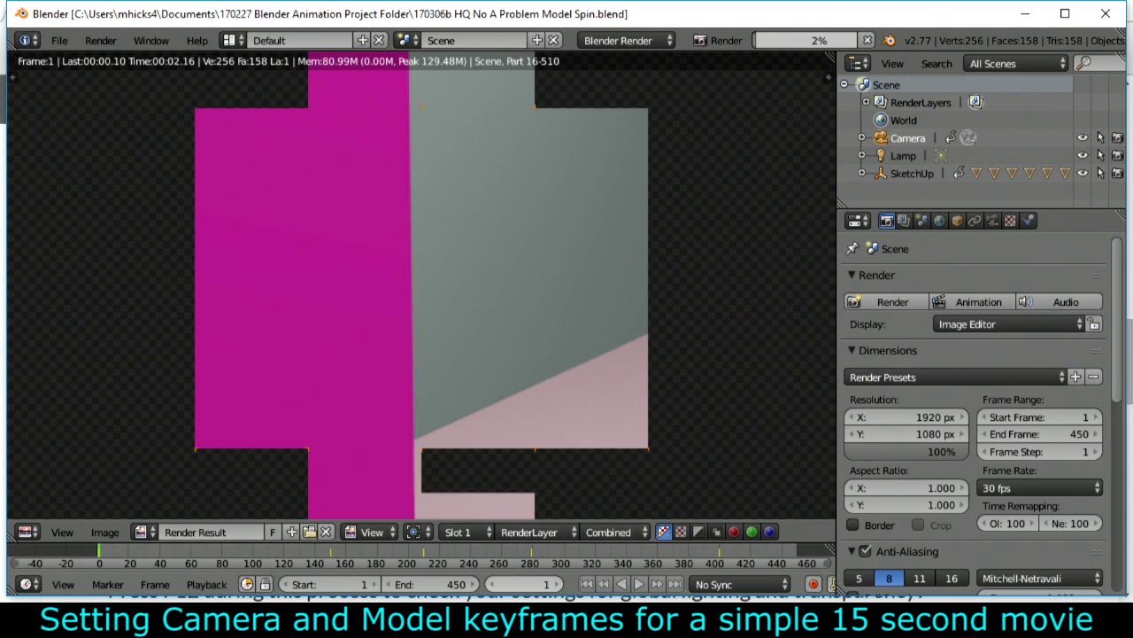
Switch to File Explorer, open the 170306 No Problem 100 percent HQ folder in BLENDER RENDERS, and check the saved frames beside the running render.
key(alt+Tab)
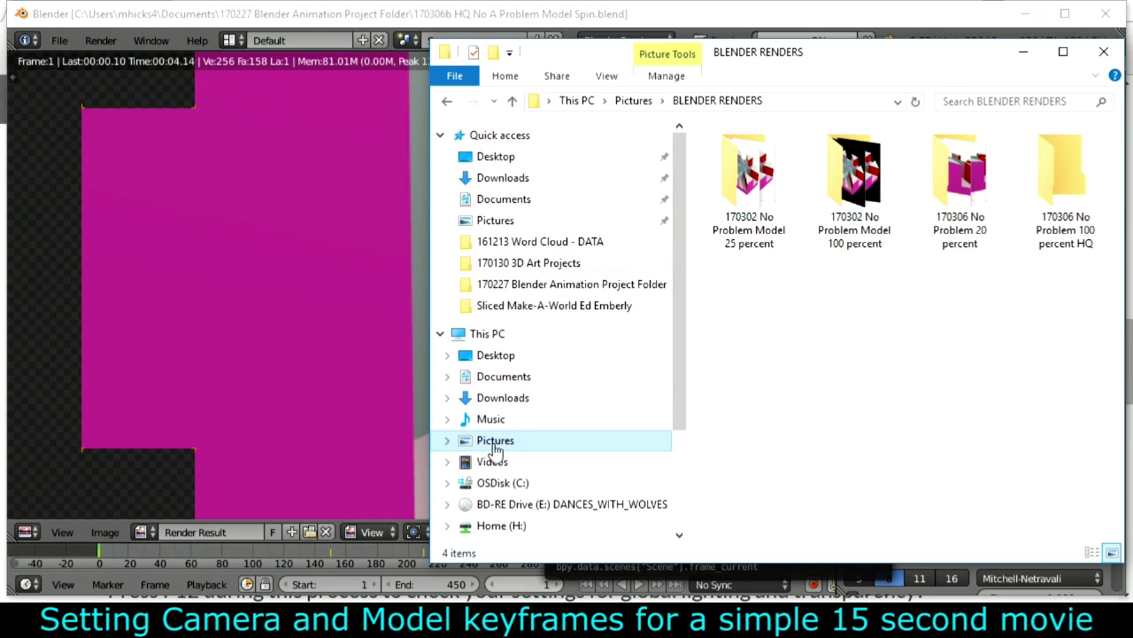
click(493, 443)
double_click(746, 188)
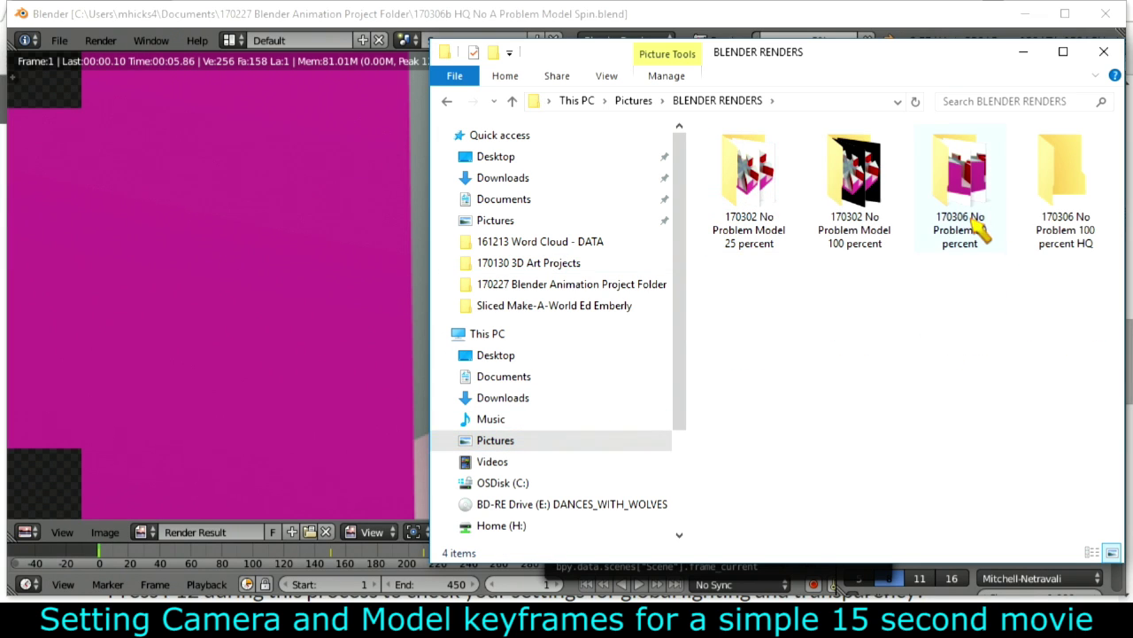
double_click(1065, 212)
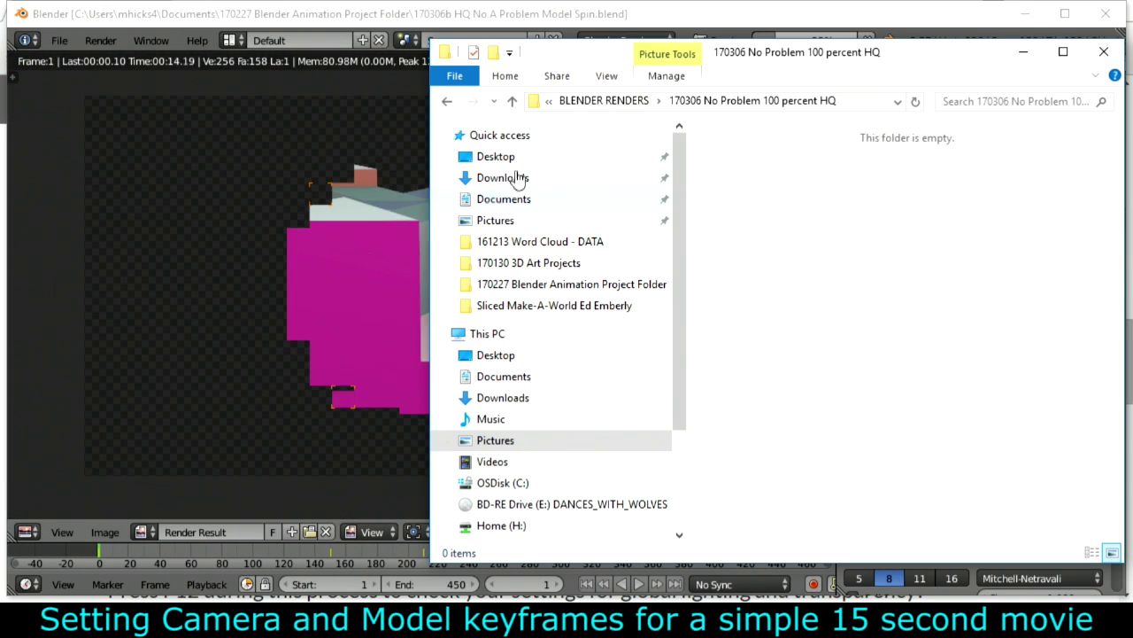
drag(577, 53, 915, 285)
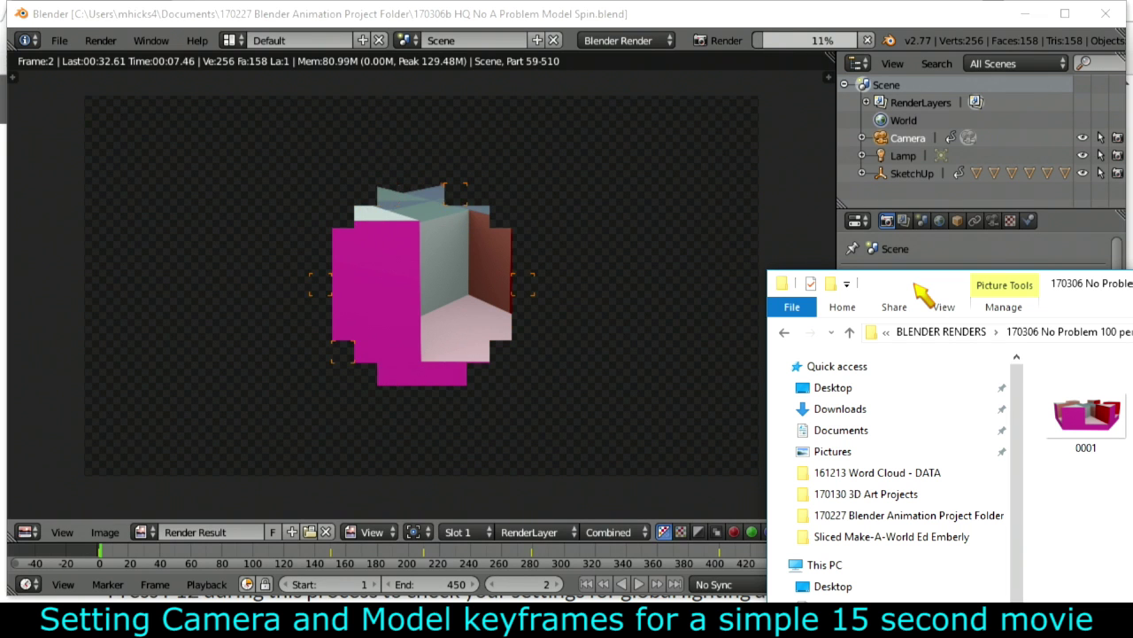
drag(921, 292, 621, 106)
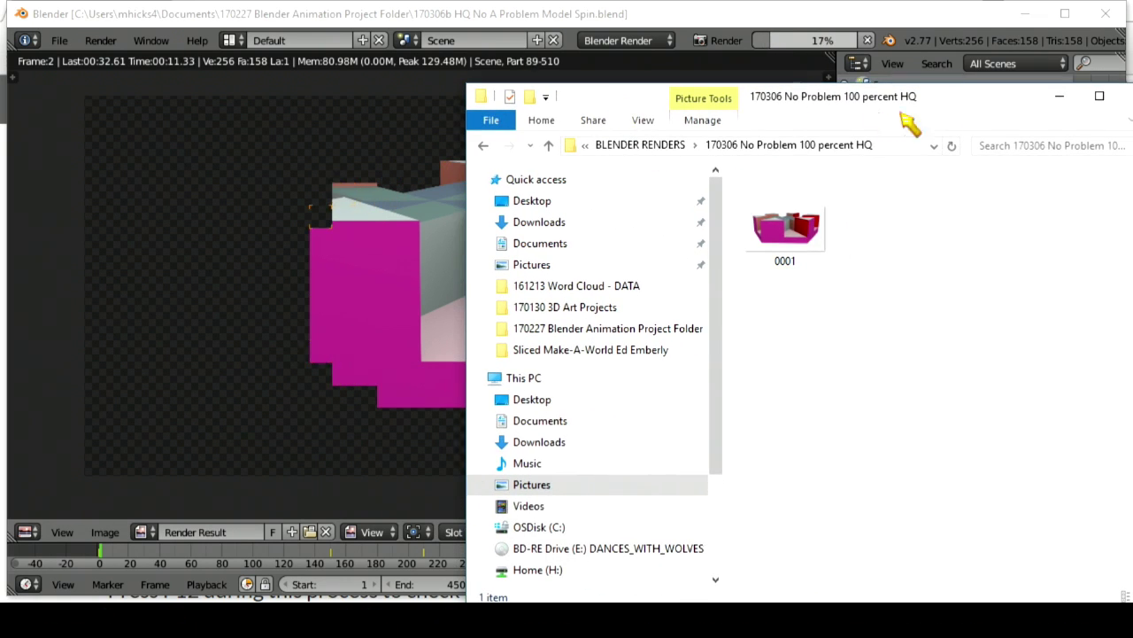
drag(978, 113, 825, 87)
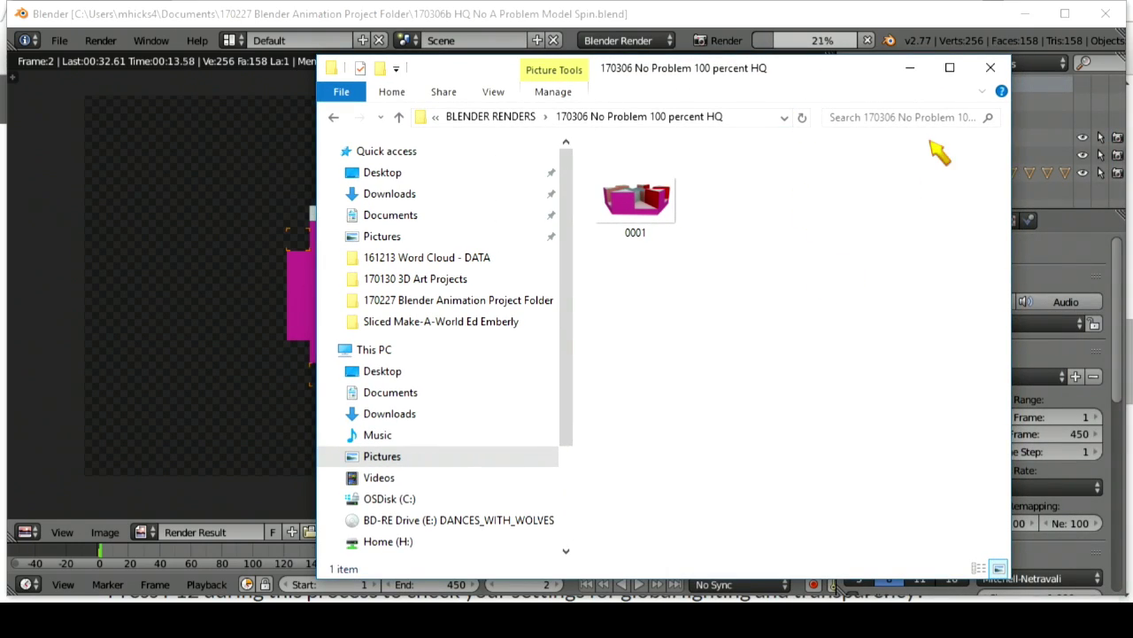